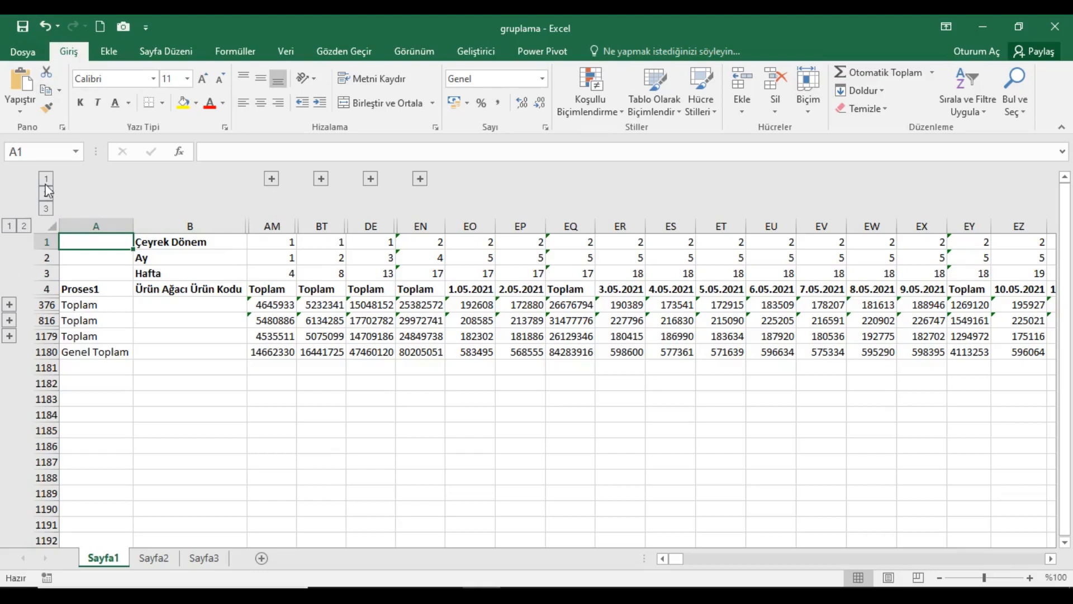
- Expand the January column group on Sayfa1, including its week 53 and week 1 groups, to show the daily columns
left_click(279, 180)
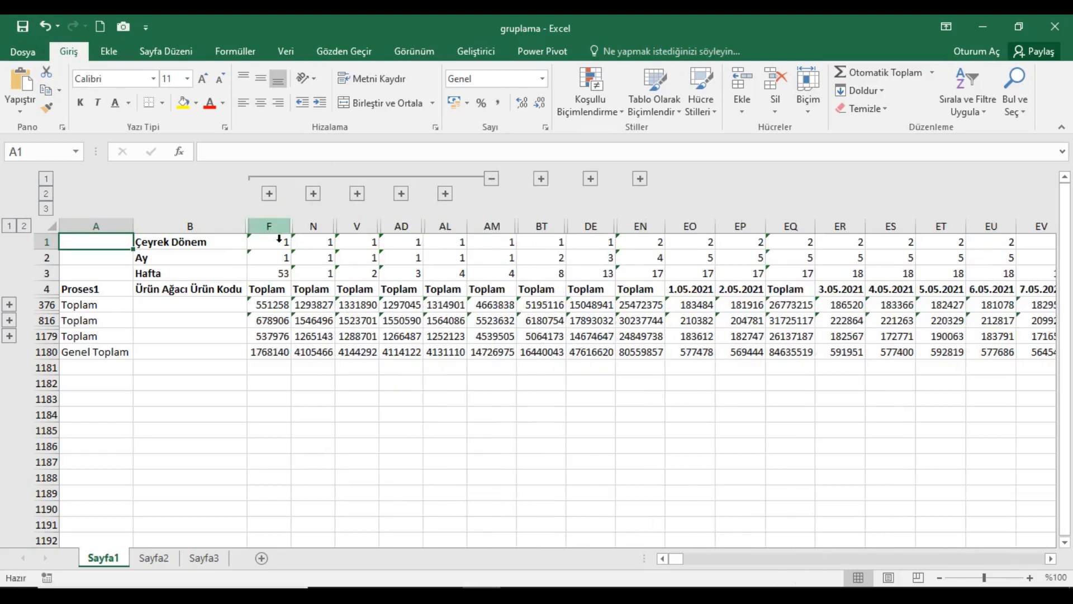
left_click(270, 193)
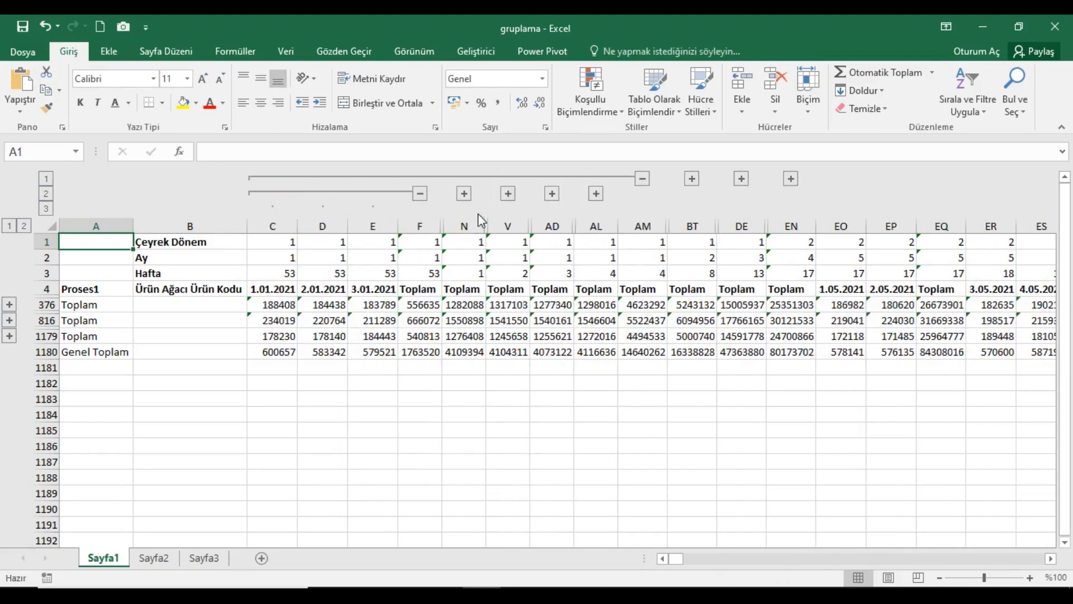
left_click(468, 194)
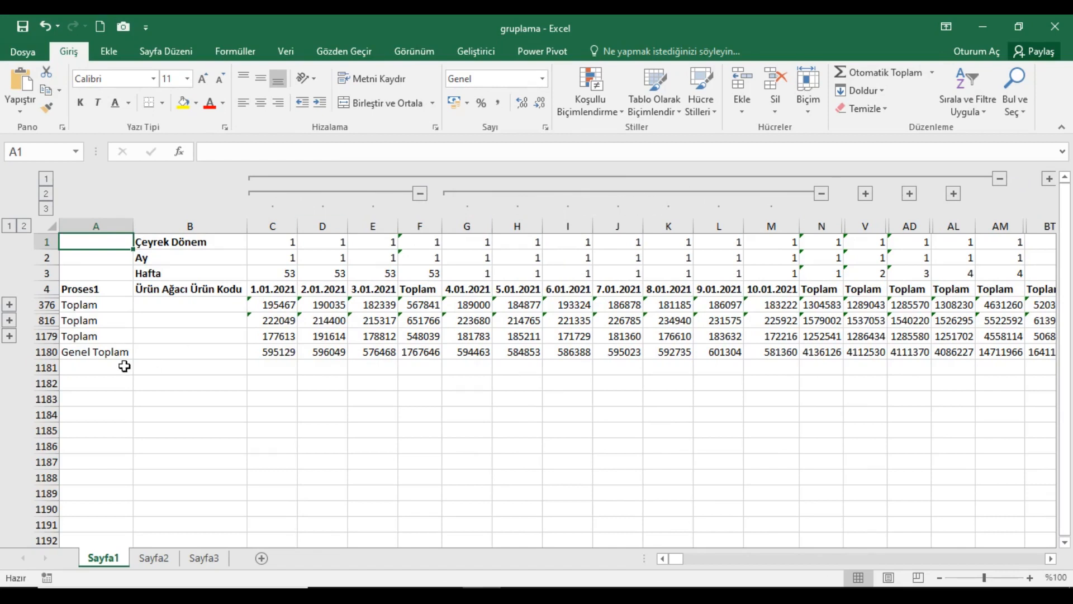
- Expand the Montaj row group above the subtotal in row 1179 and look through its product rows
left_click(9, 337)
scroll(11, 318, "down", 20)
scroll(11, 294, "up", 20)
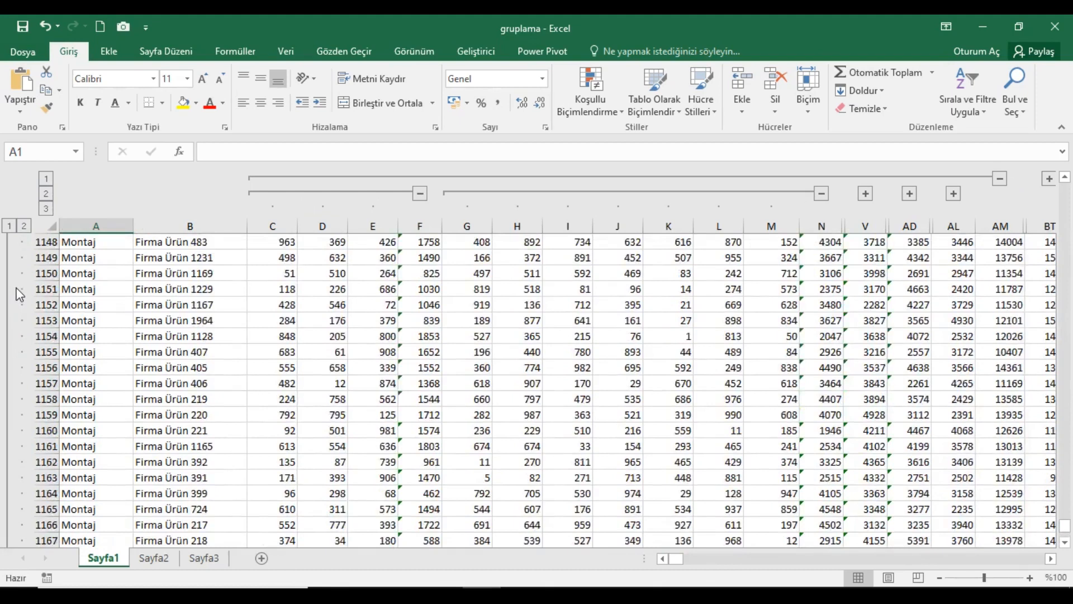
scroll(42, 305, "up", 19)
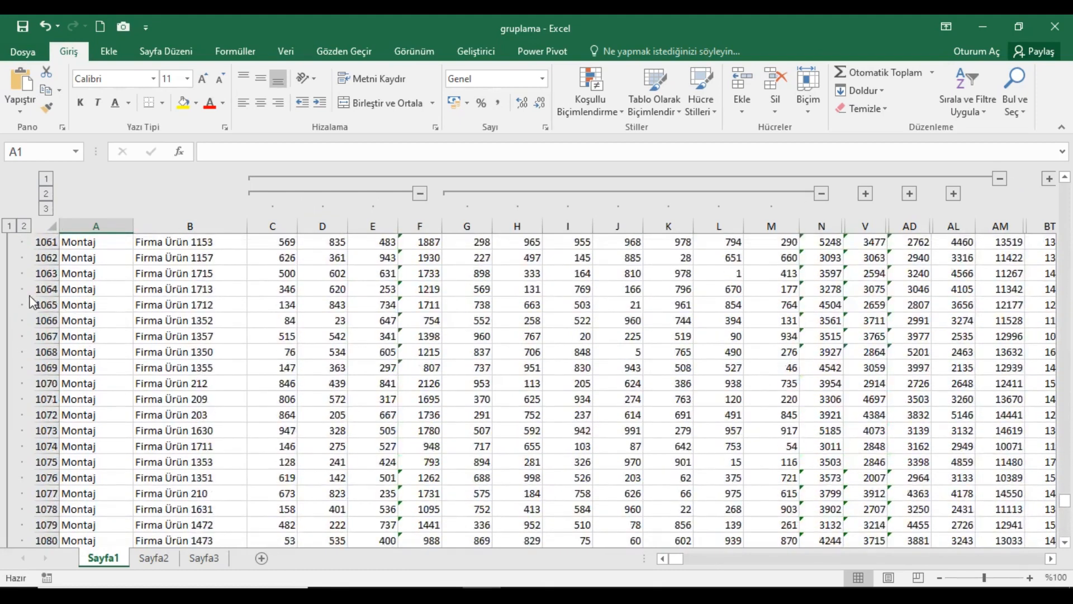
left_click_drag(1067, 505, 1048, 245)
scroll(19, 402, "up", 4)
scroll(18, 401, "up", 1)
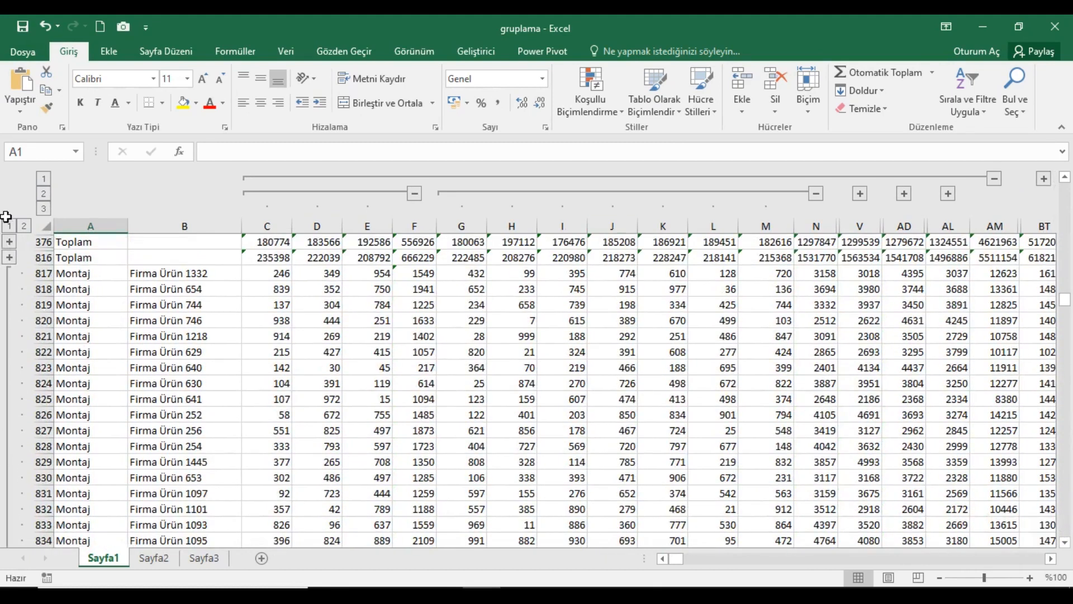
- Expand the Boyahane and Enjeksiyon row groups to show their product rows
left_click(10, 241)
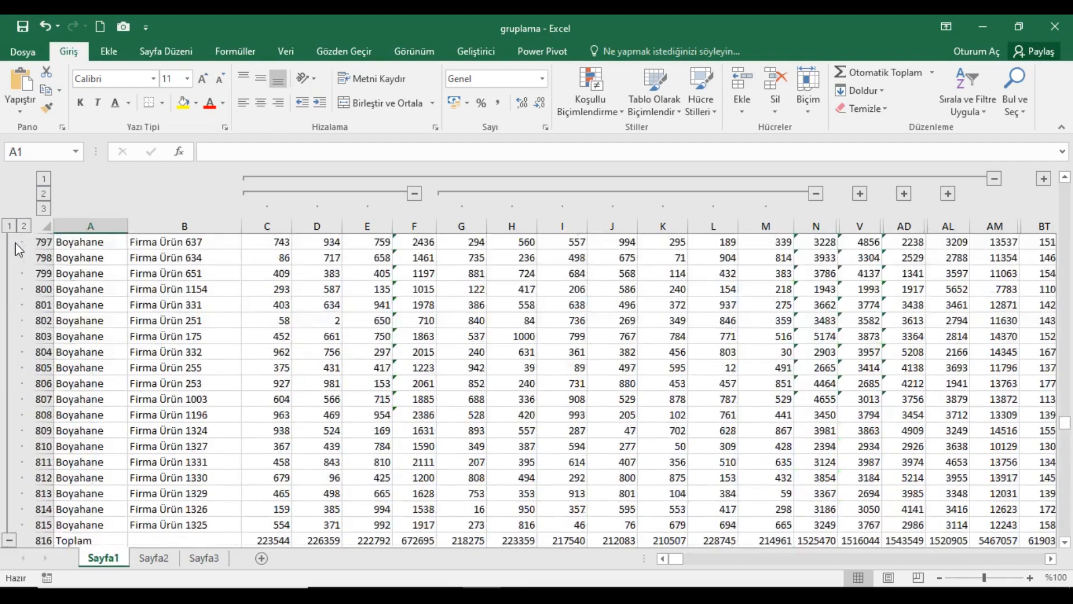
left_click_drag(1065, 427, 1063, 217)
left_click(11, 242)
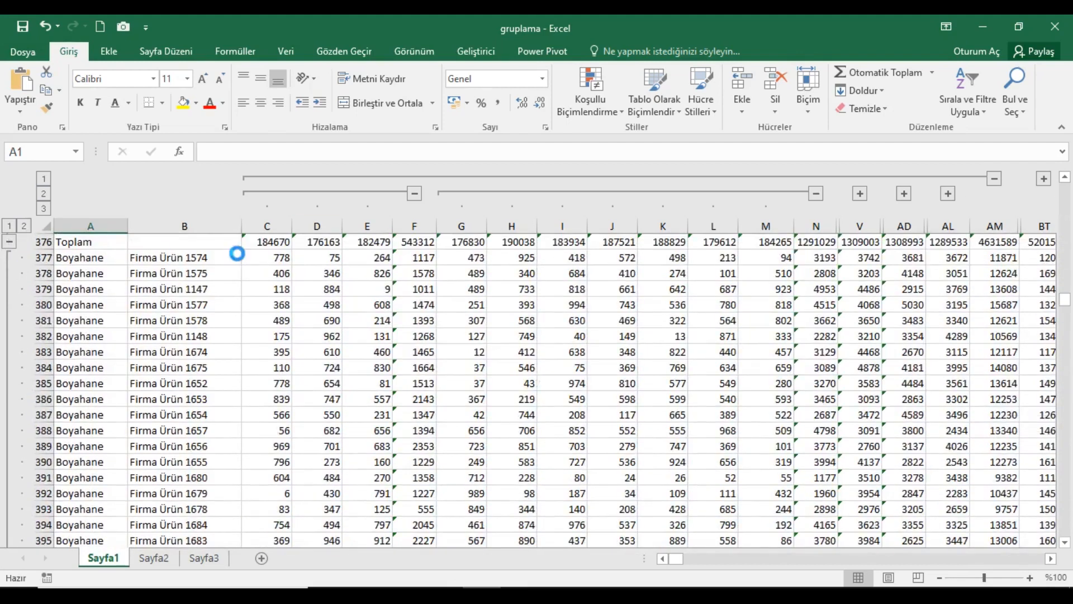
scroll(302, 244, "up", 4)
scroll(302, 244, "up", 13)
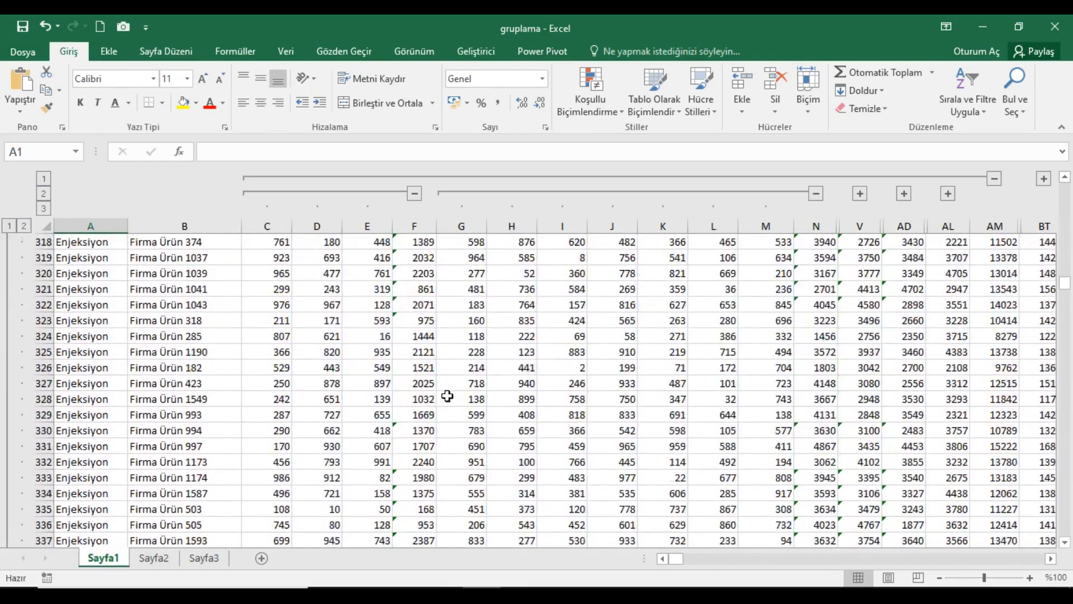
left_click_drag(1068, 281, 1066, 193)
- Expand the April and February column groups, along with the week 2 and week 3 groups in January
left_click_drag(686, 561, 711, 561)
left_click(315, 178)
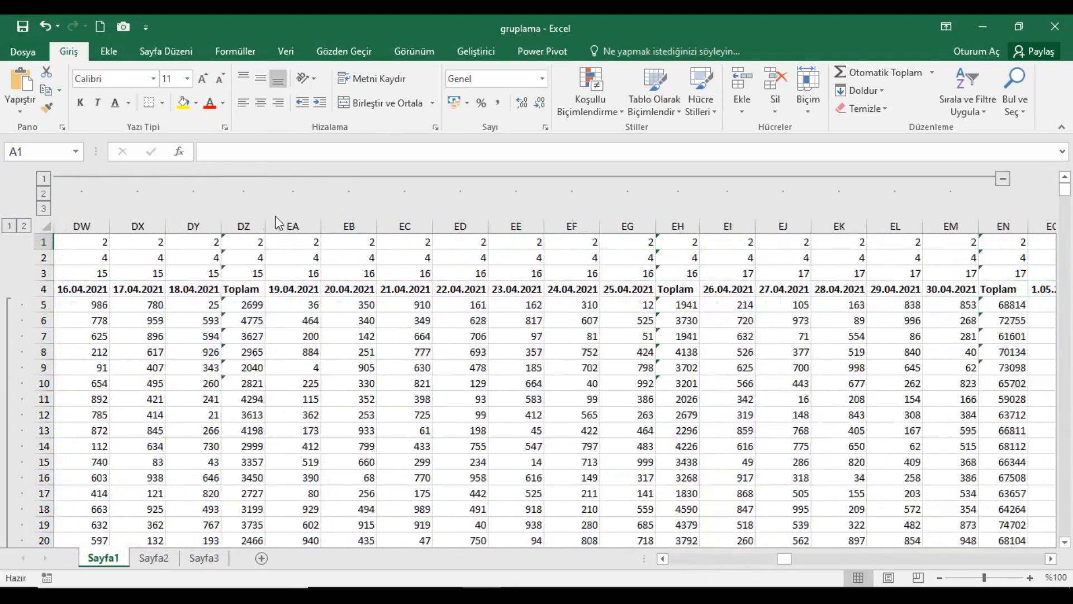
left_click_drag(792, 563, 691, 567)
left_click(505, 179)
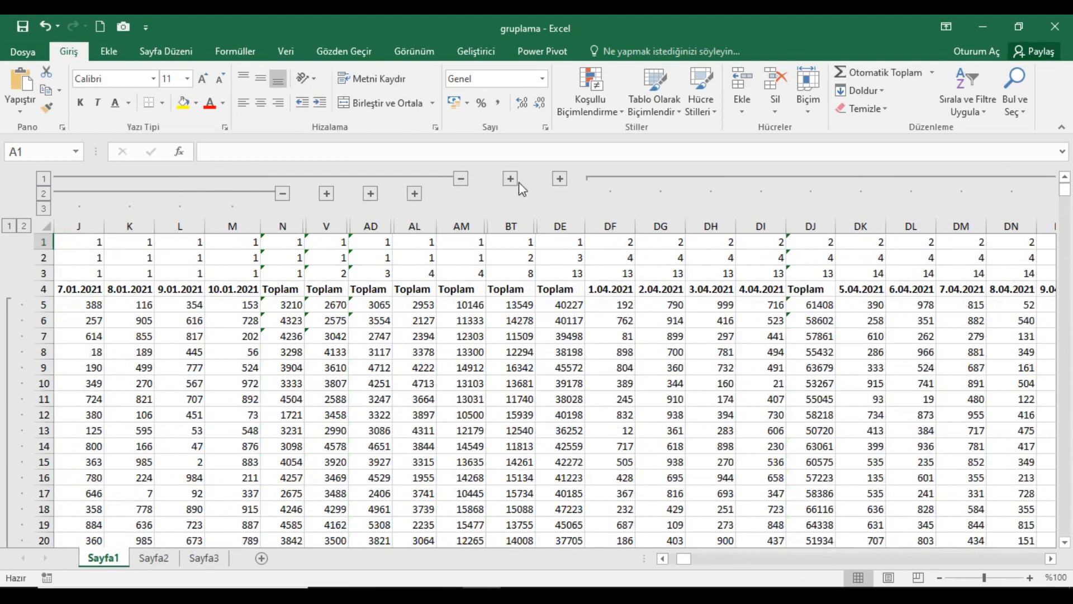
mouse_move(685, 561)
left_mouse_down()
mouse_move(670, 565)
mouse_move(682, 559)
left_mouse_up()
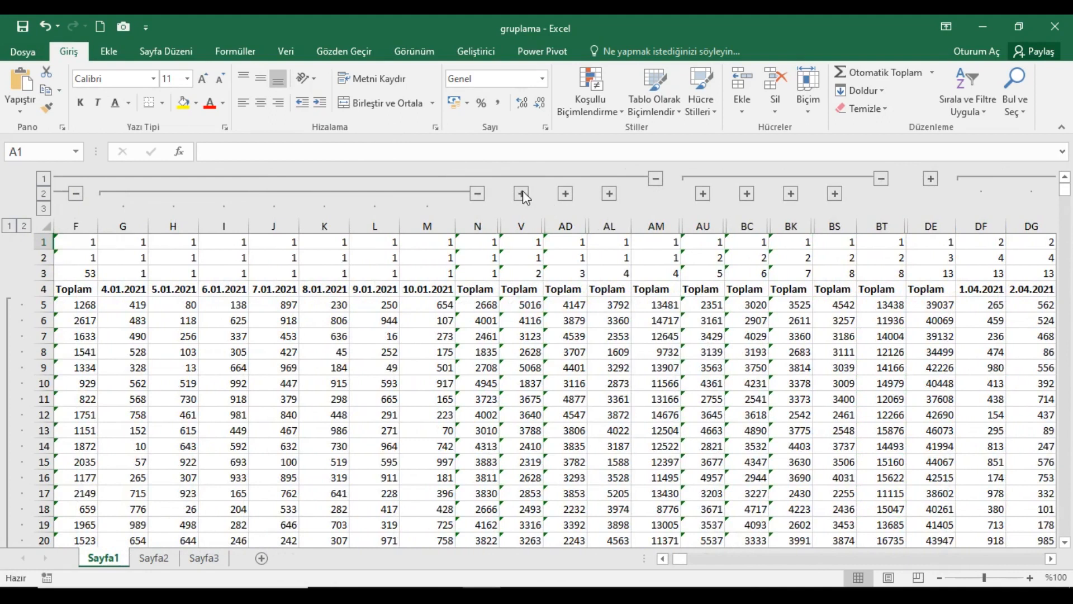
left_click(521, 193)
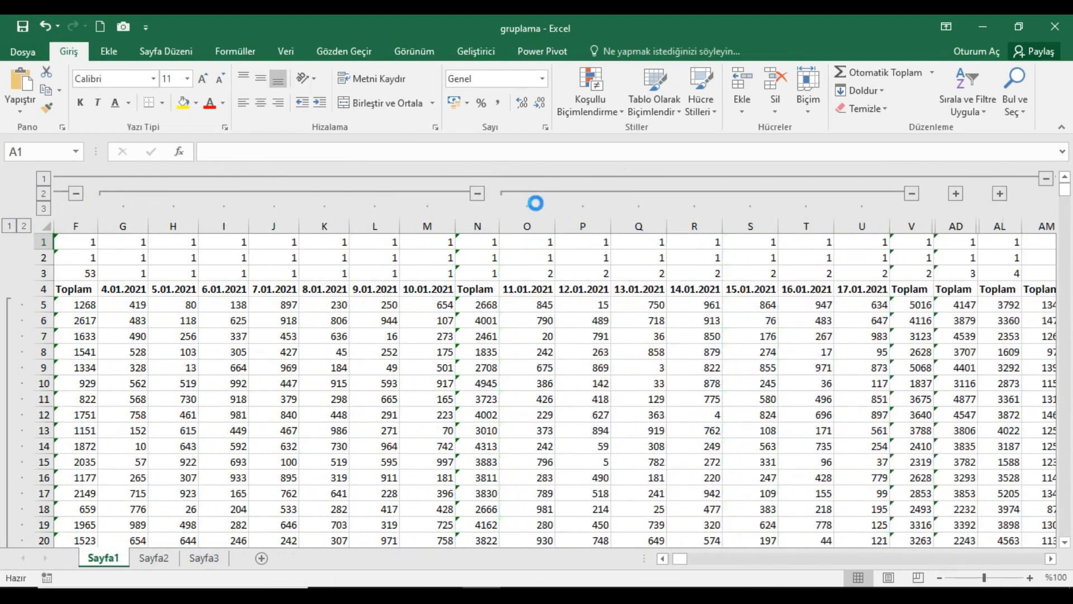
left_click(957, 194)
left_click_drag(678, 558, 663, 559)
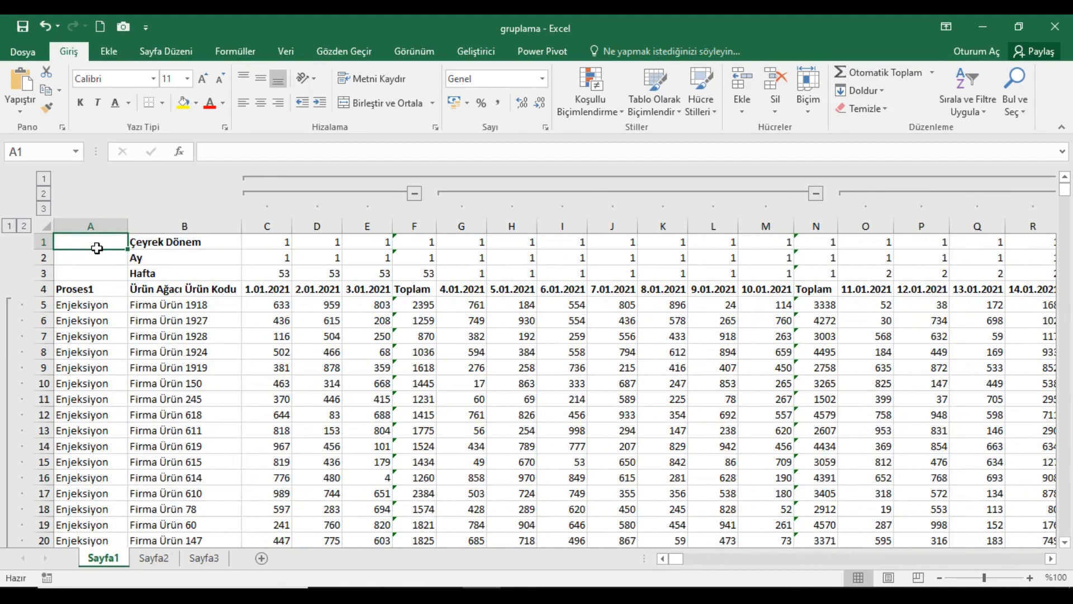
- On Sayfa2, unhide the hidden daily columns between columns B and AD
left_click(155, 558)
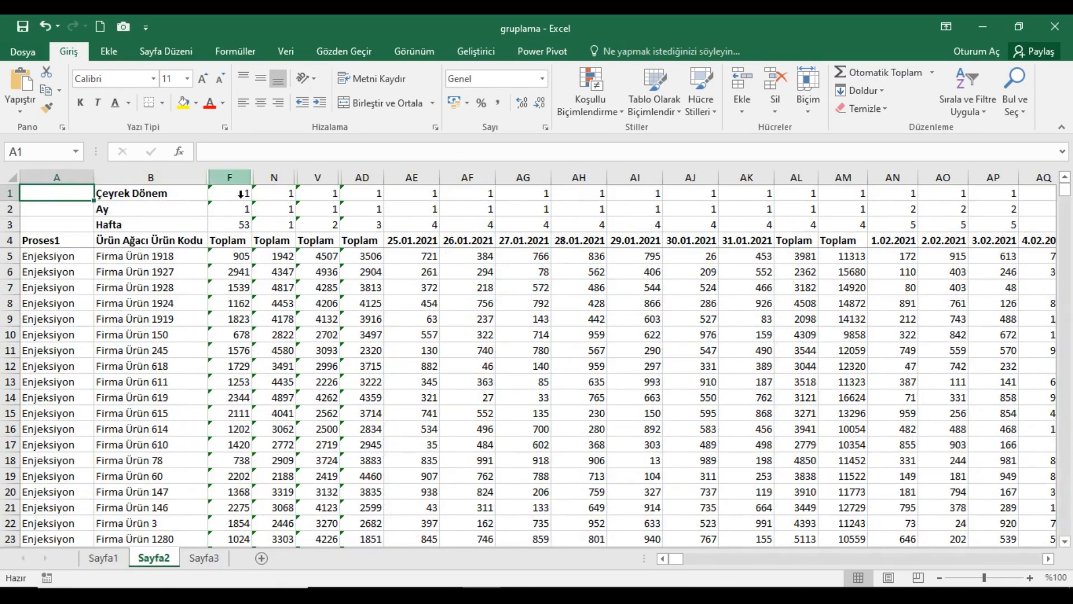
left_click_drag(196, 177, 353, 183)
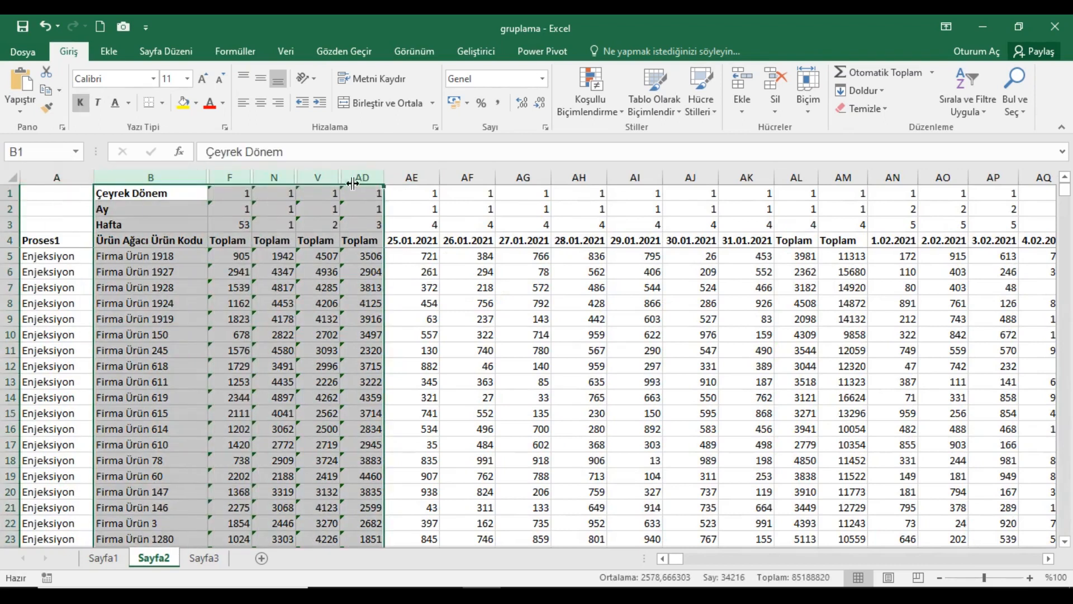
double_click(390, 186)
left_click(285, 223)
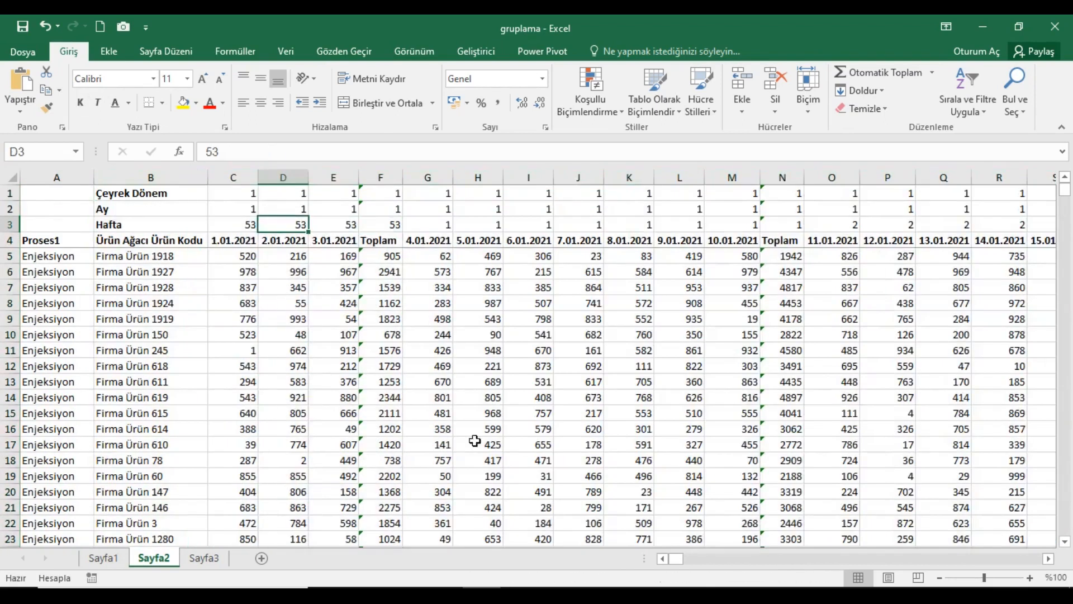
mouse_move(680, 559)
left_mouse_down()
mouse_move(692, 561)
mouse_move(670, 561)
left_mouse_up()
- Group the week 53 date columns C to E on Sayfa2 by columns, using the selection C3:E3
left_click_drag(244, 179, 343, 188)
left_click(335, 303)
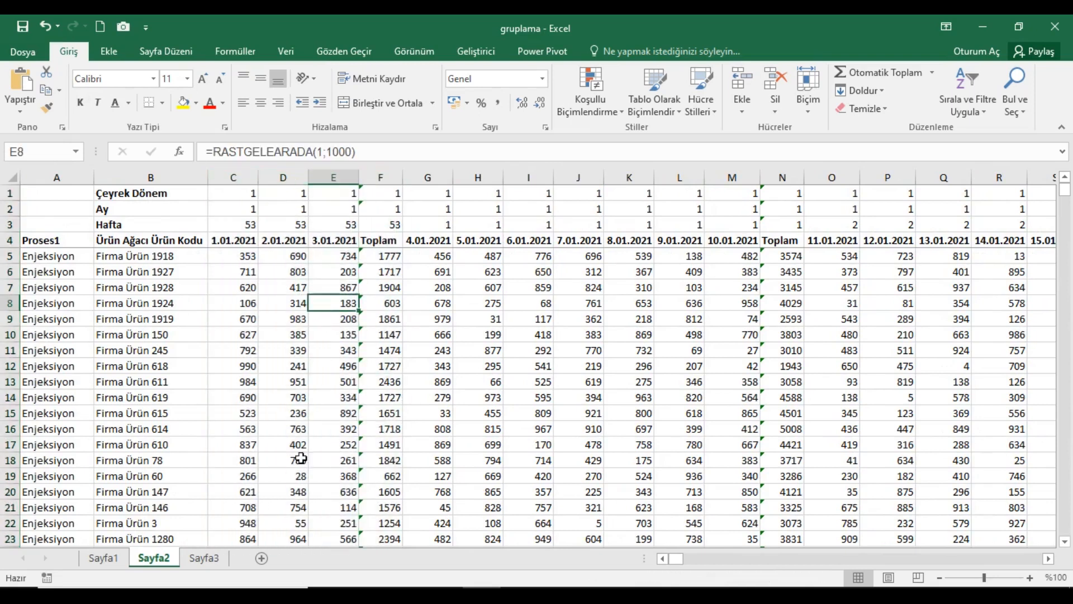
left_click(84, 199)
left_click_drag(248, 231, 332, 225)
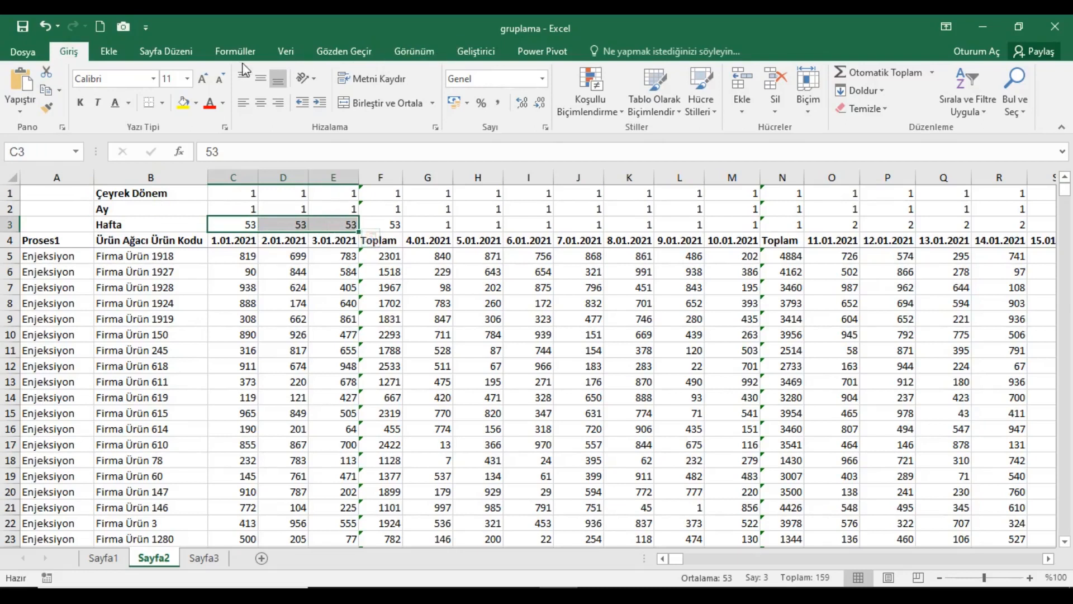
left_click(286, 51)
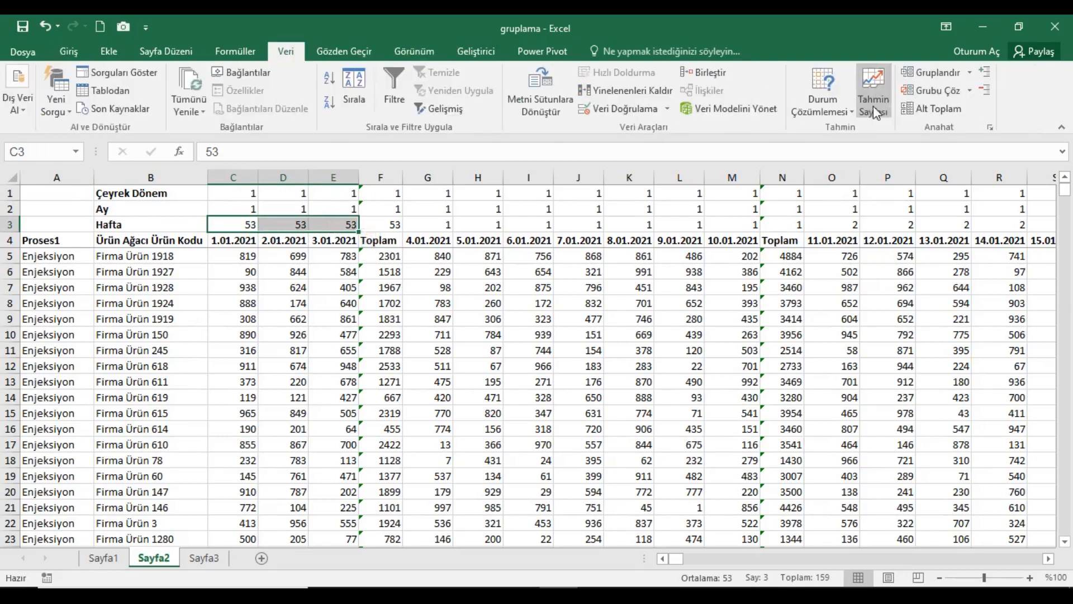
left_click(937, 74)
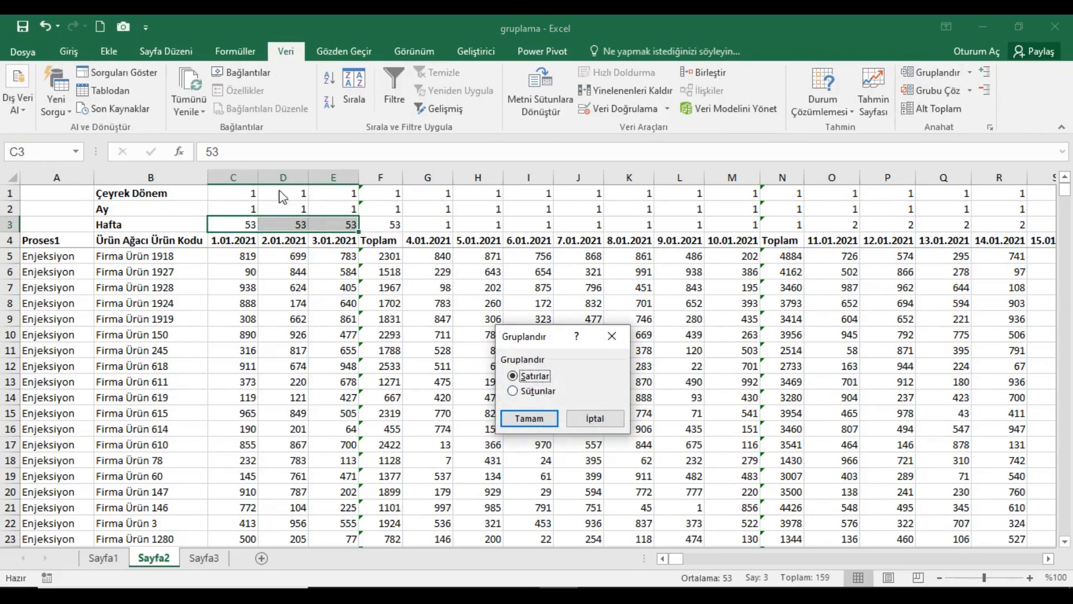
left_click(531, 391)
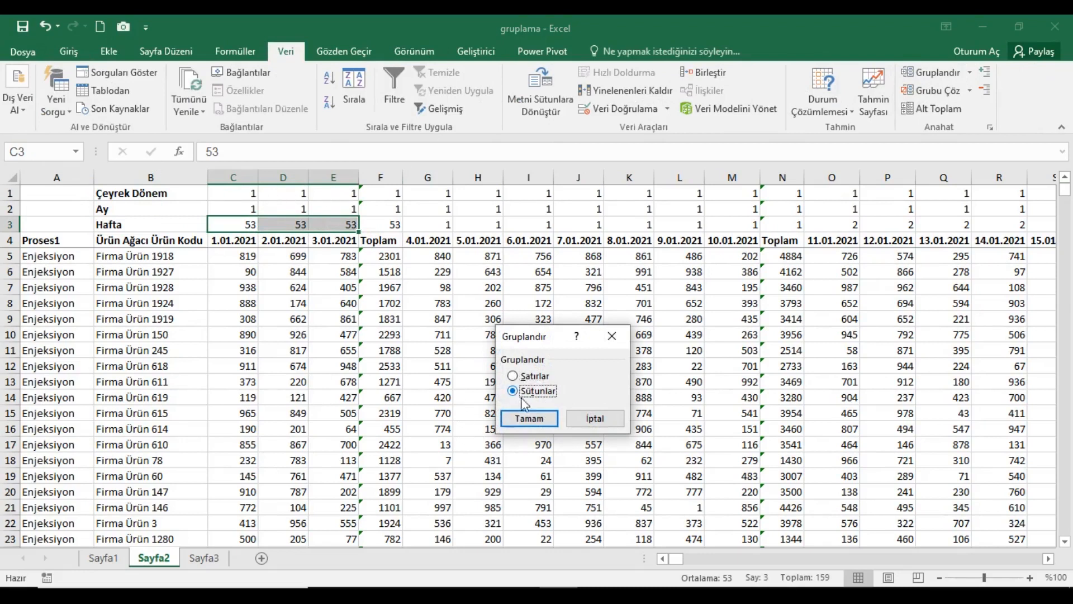
left_click(529, 418)
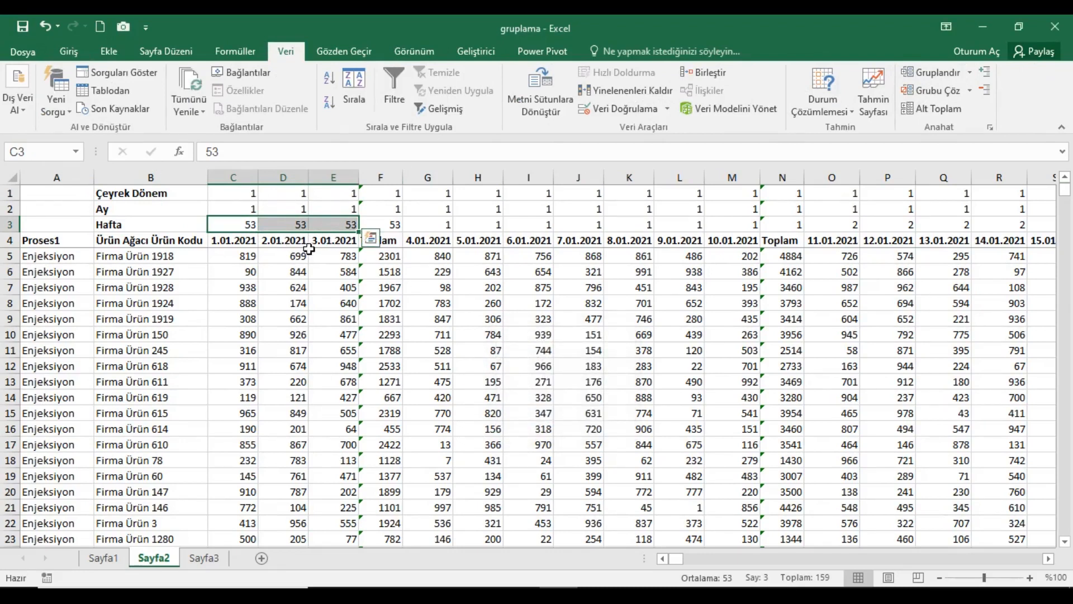
- On Sayfa1, group the week 24 date columns GO to GU (14.06.2021 to 20.06.2021) by columns
left_click(103, 558)
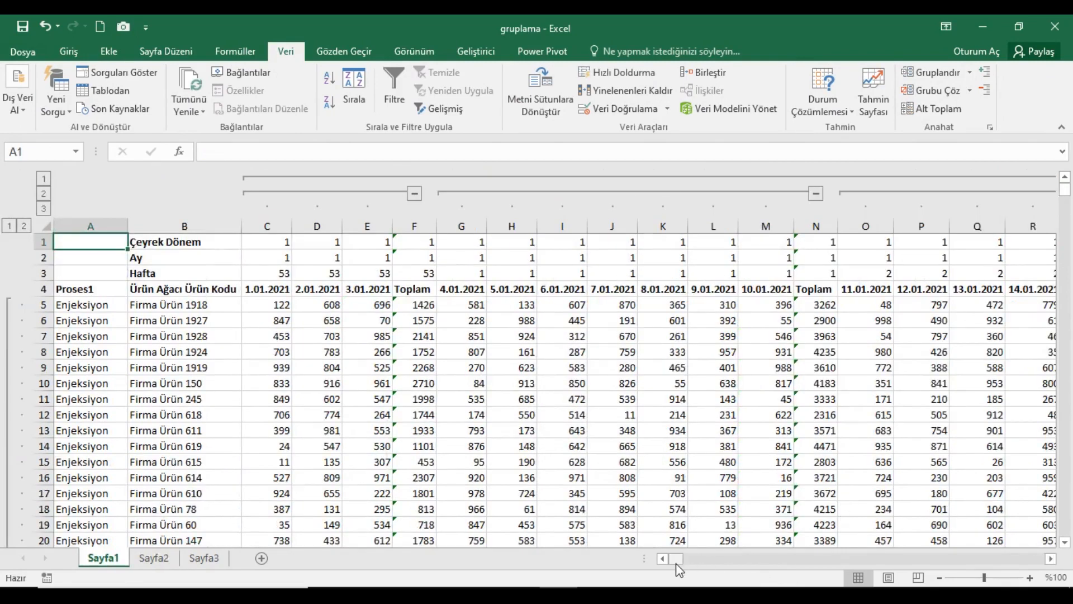
left_click_drag(699, 564, 839, 560)
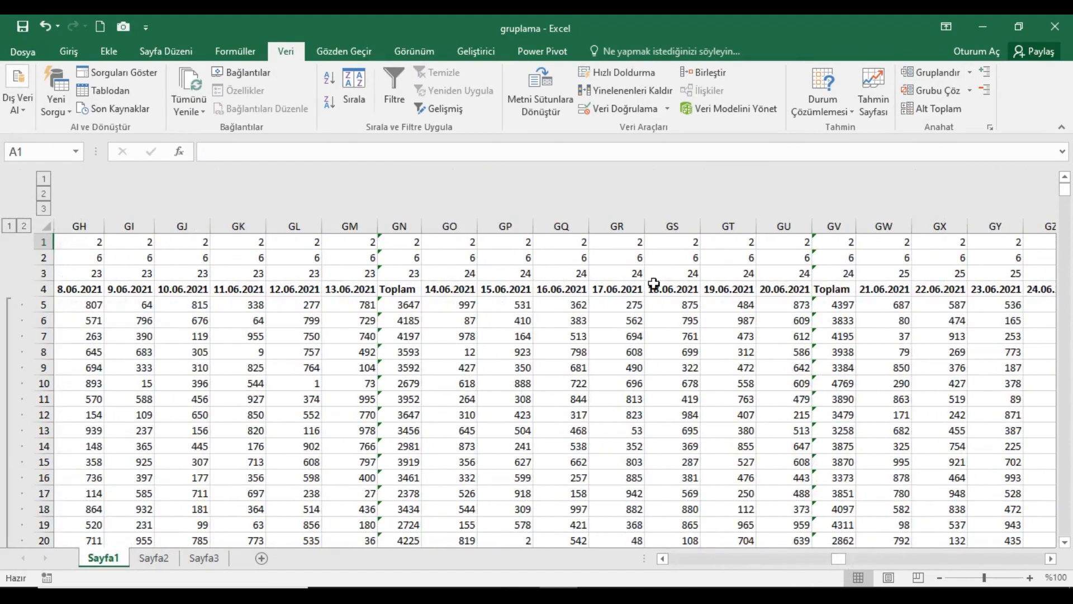
left_click_drag(472, 275, 520, 273)
left_click_drag(585, 270, 799, 277)
left_click(931, 72)
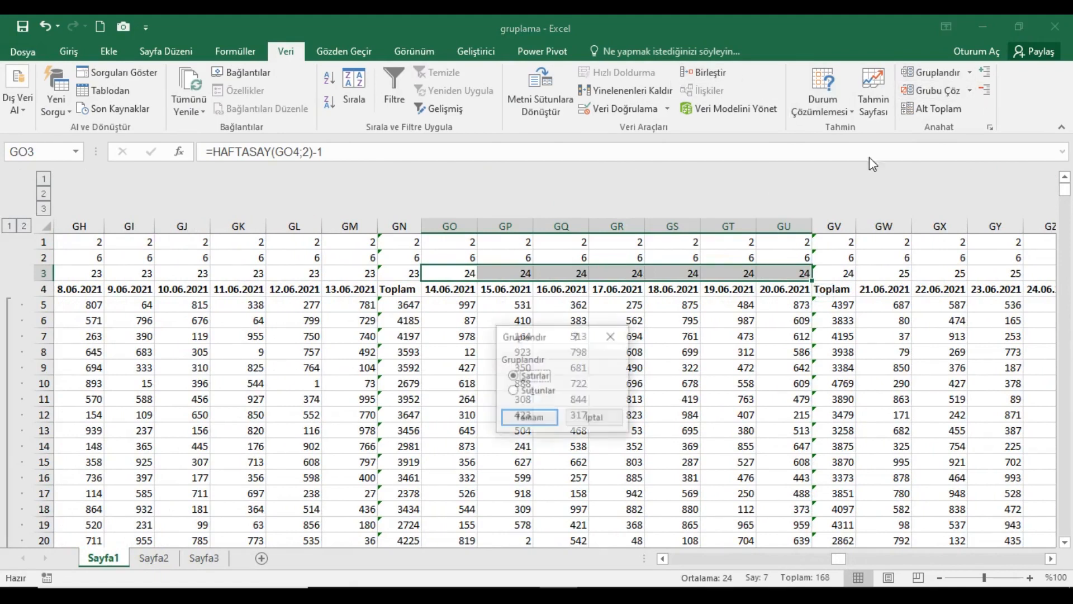
left_click(530, 391)
left_click(530, 419)
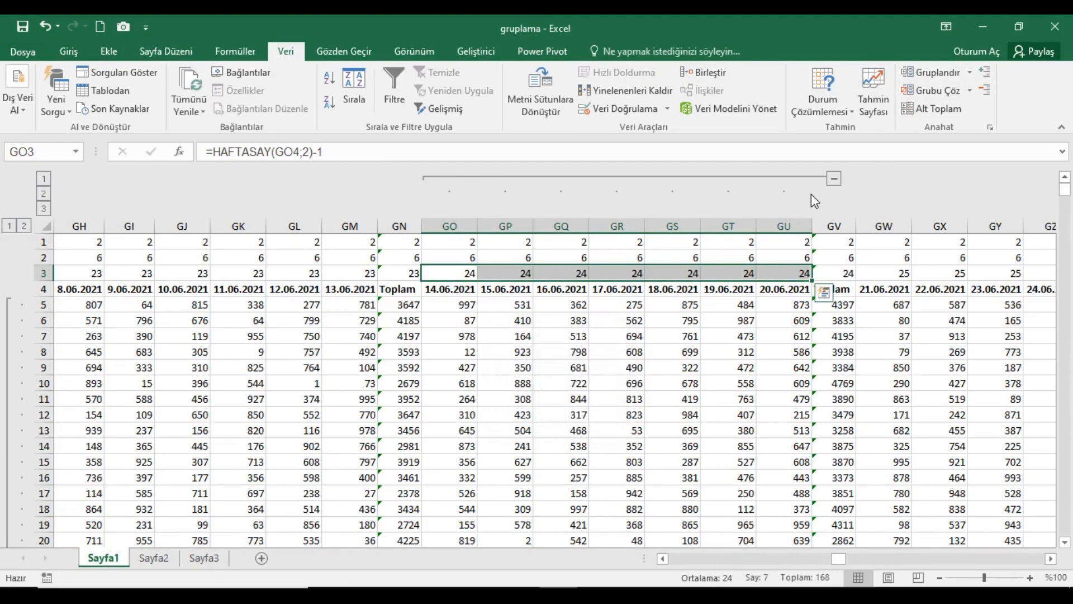
- In the advanced Excel options, enable the display of outline symbols for Sayfa2
left_click(27, 51)
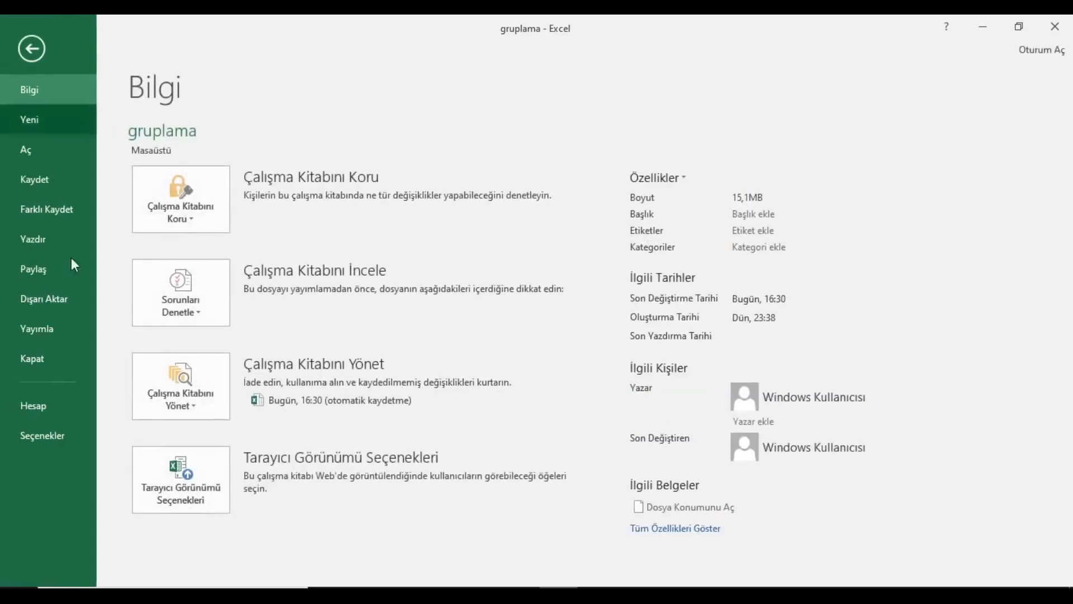
left_click(41, 439)
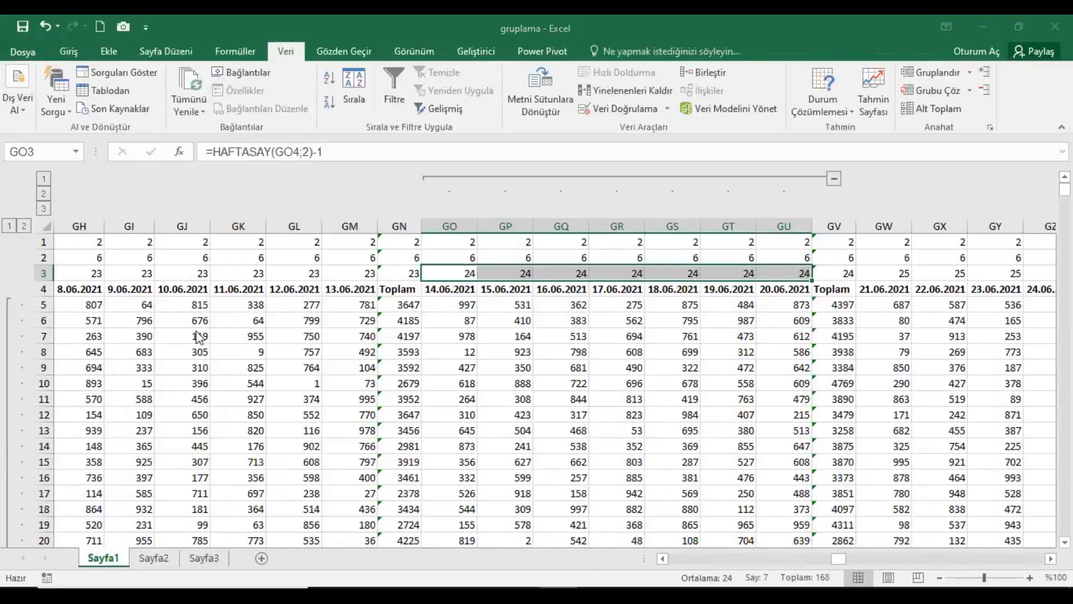
left_click(183, 176)
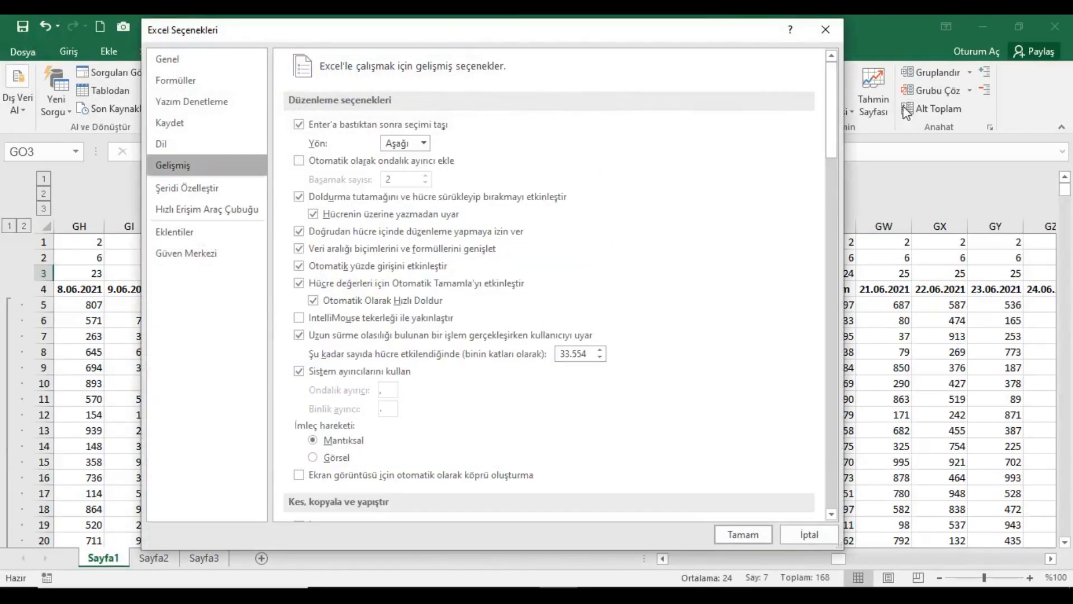
left_click_drag(829, 78, 818, 316)
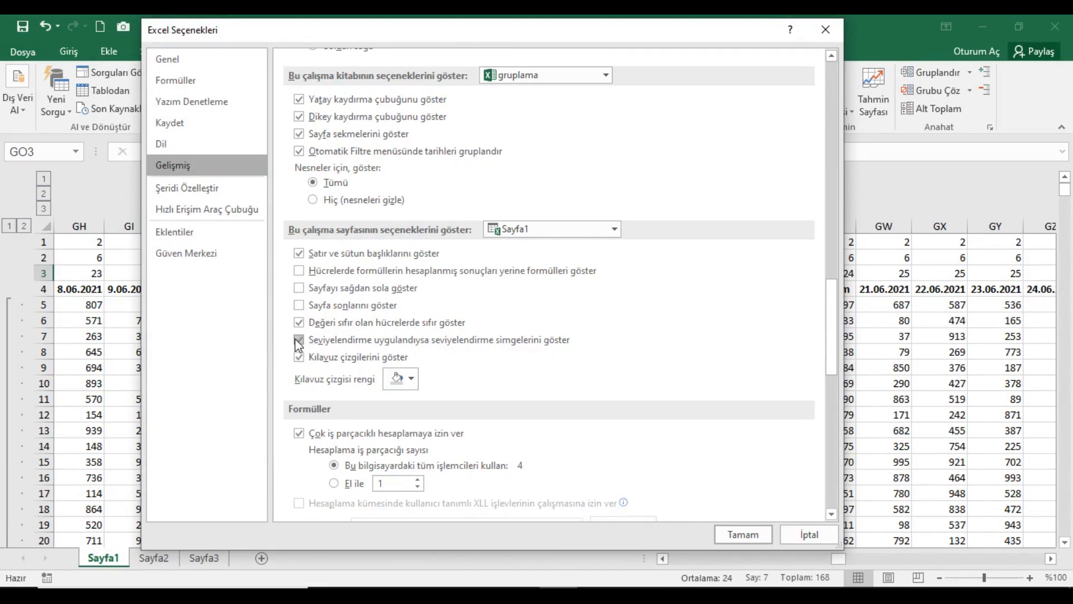
left_click(615, 229)
left_click(552, 280)
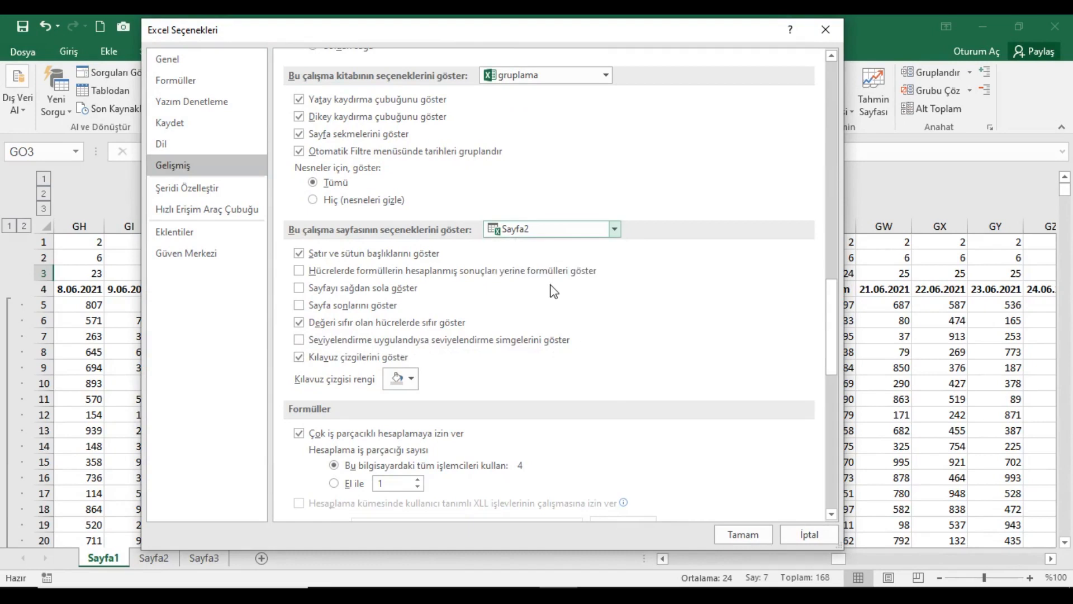
left_click(299, 339)
- Enable outline symbols for Sayfa3 as well, apply the options, and check the column grouping on Sayfa2
left_click(616, 229)
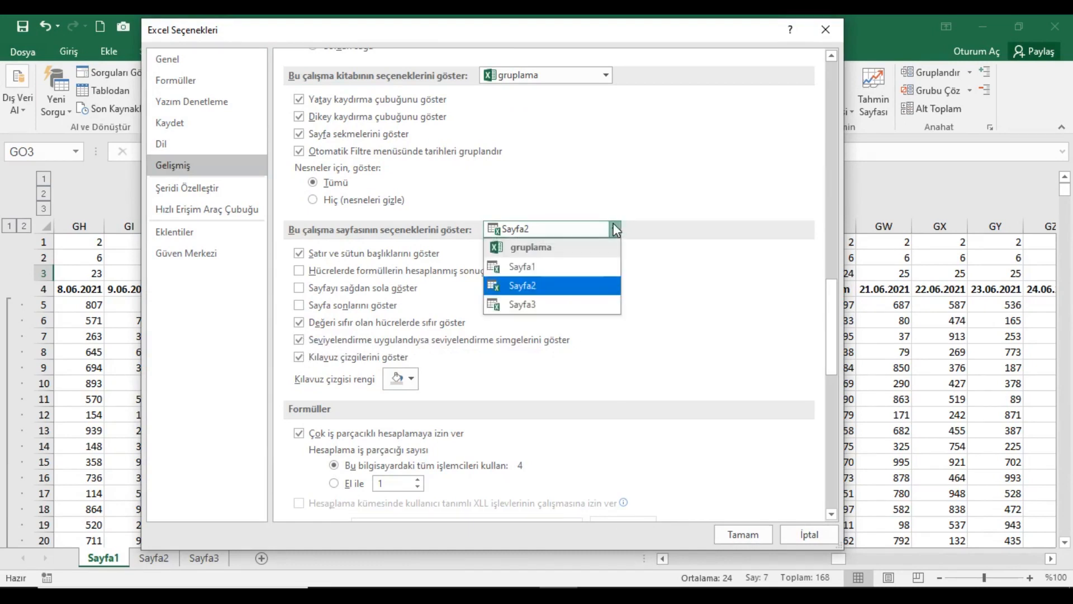
left_click(511, 306)
left_click(299, 340)
left_click(758, 532)
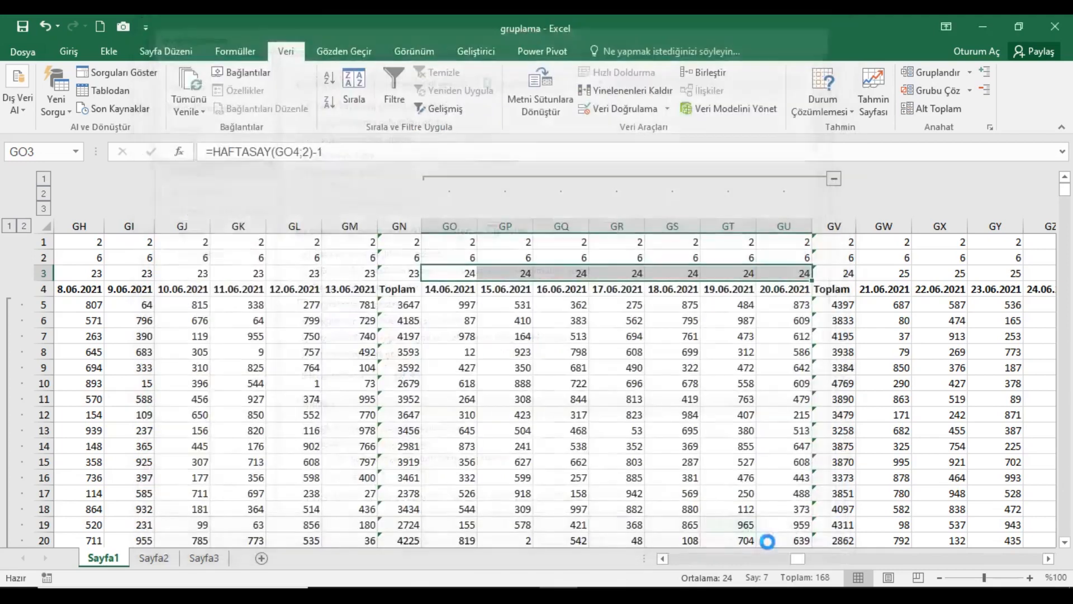
left_click(154, 558)
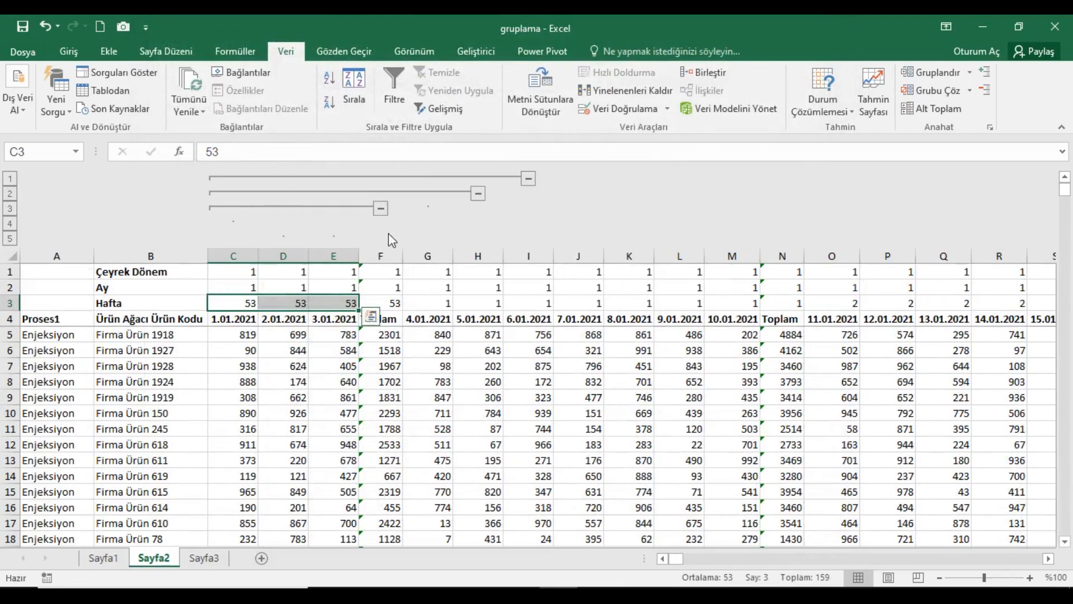
- On Sayfa3, ungroup the week 53 date columns C to E by columns, using the selection C3:E3
left_click(214, 559)
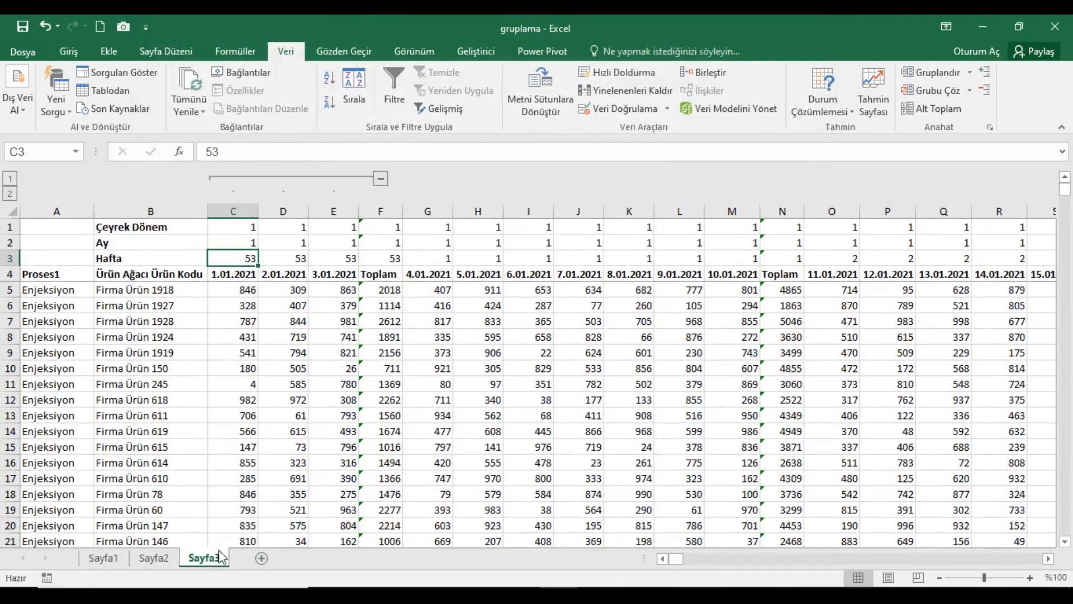
left_click_drag(244, 261, 341, 260)
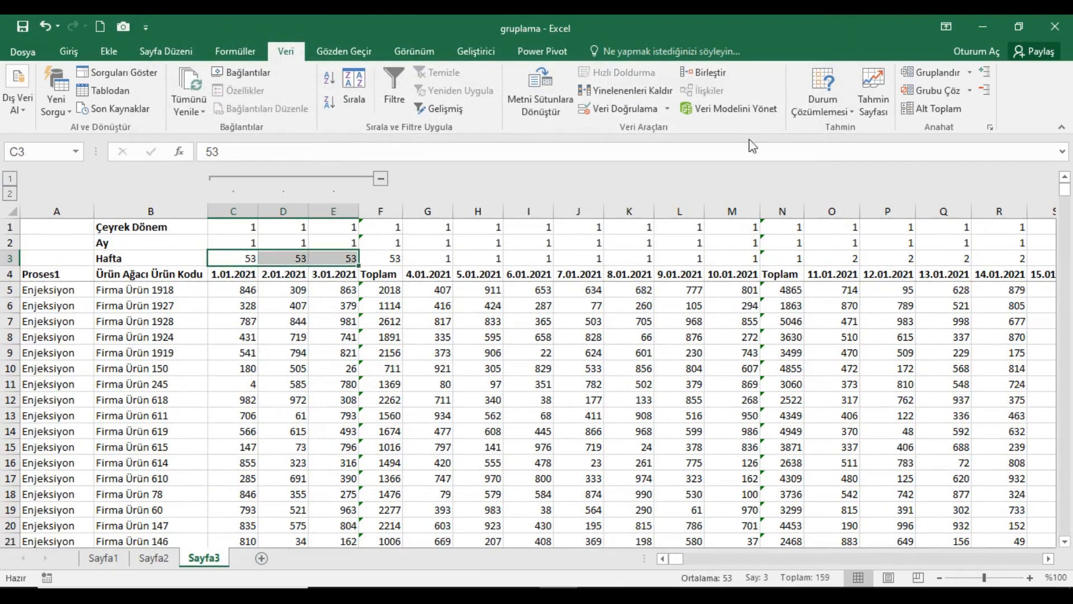
left_click(940, 89)
left_click(538, 391)
left_click(528, 418)
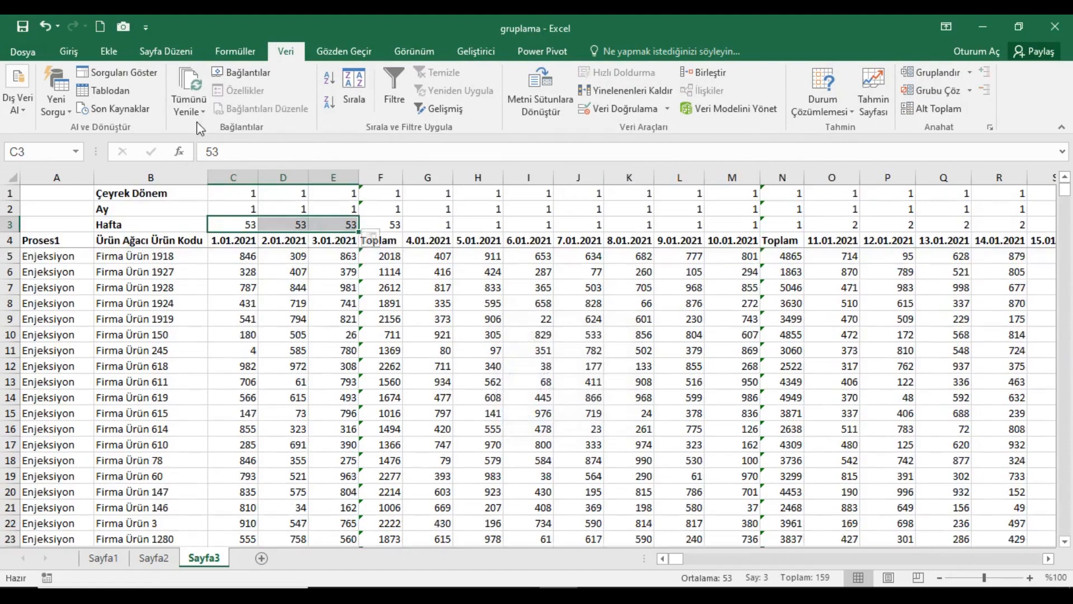
- Group the week 1 date columns G to M (4.01.2021 to 10.01.2021) on Sayfa3 by columns
left_click_drag(450, 229, 746, 229)
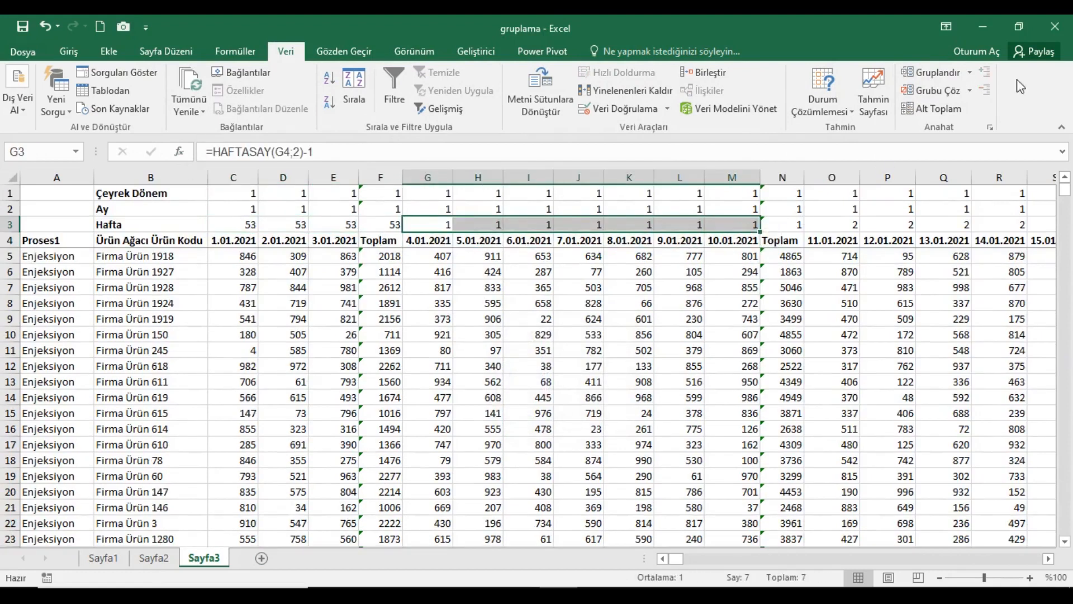
left_click(935, 76)
left_click(536, 390)
left_click(530, 419)
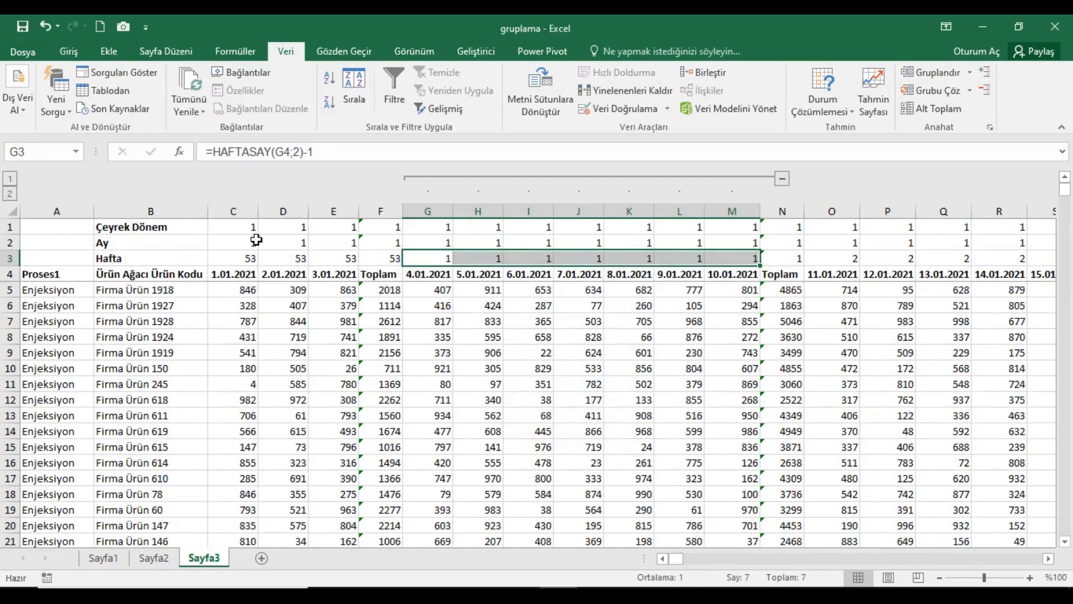
- Group the week 2 date columns O to U (11.01.2021 to 17.01.2021) on Sayfa3 by columns
left_click_drag(831, 260, 744, 262)
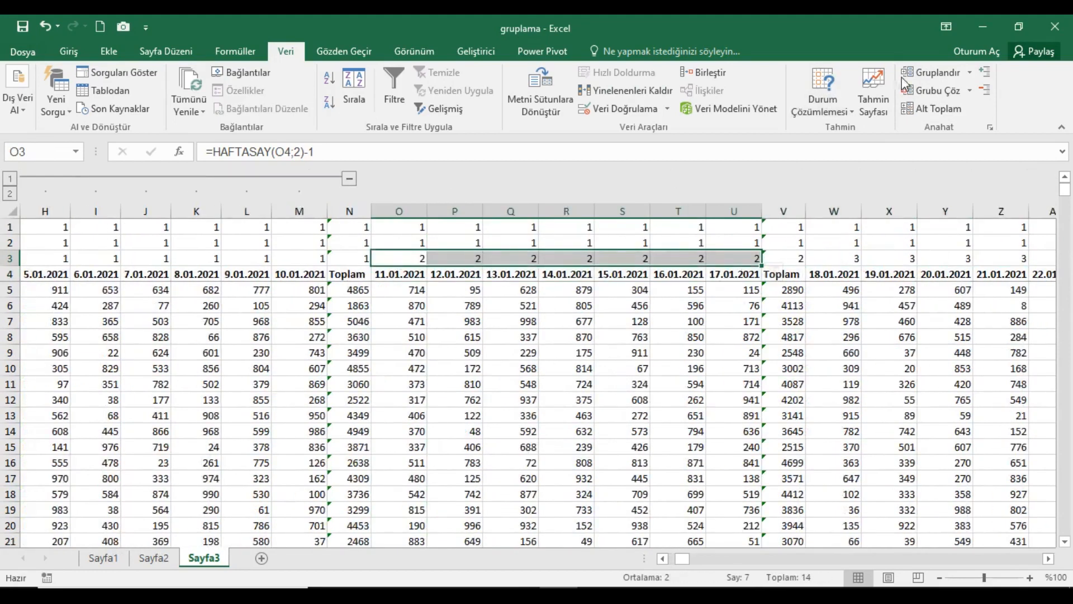
left_click(926, 73)
left_click(536, 391)
left_click(530, 419)
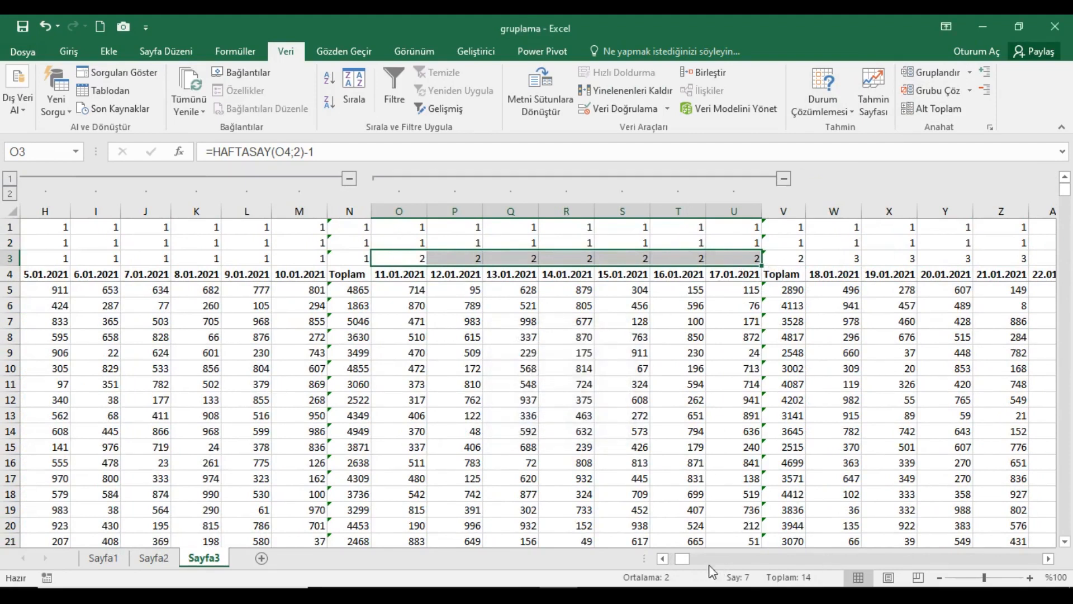
- Group the January columns C to AK on Sayfa3 by columns, using the month 1 cells C2:AK2
left_click_drag(677, 562, 670, 565)
left_click_drag(251, 244, 945, 239)
left_click_drag(555, 249, 487, 246)
left_click(942, 69)
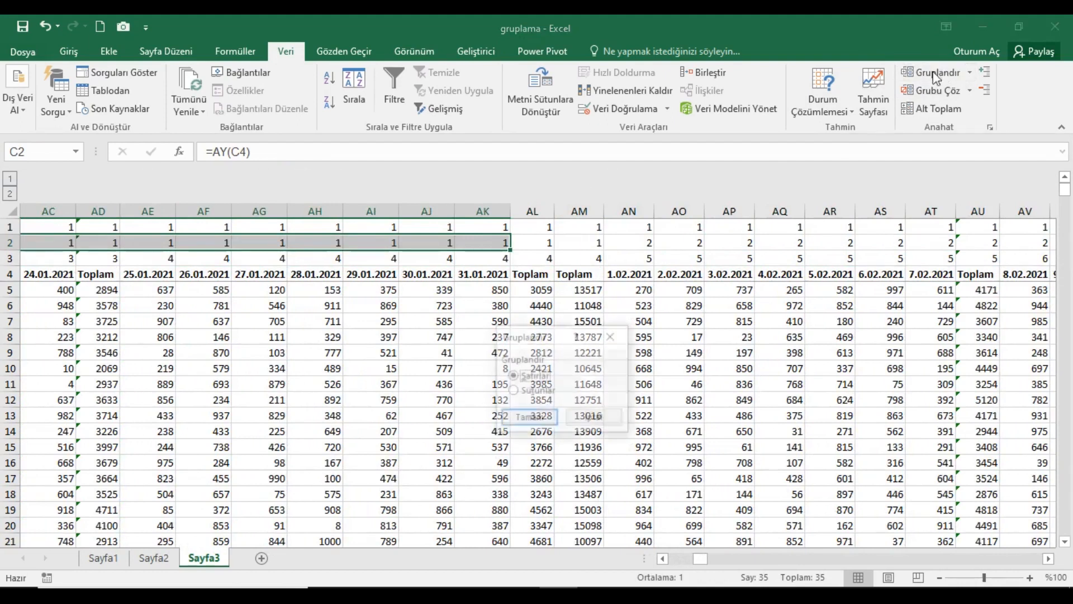
left_click(551, 392)
left_click(529, 418)
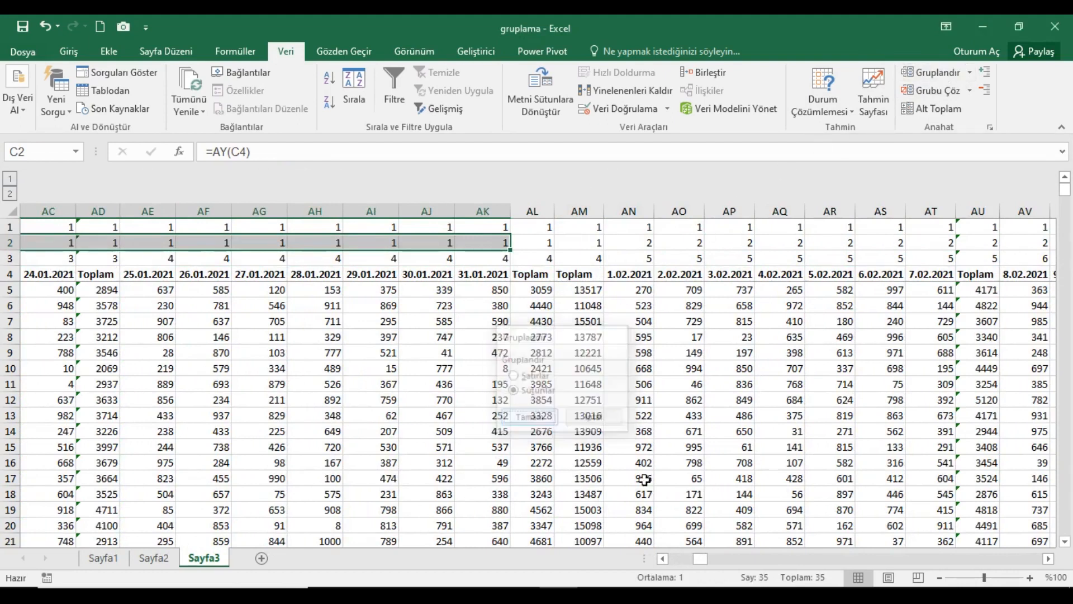
left_click_drag(699, 557, 660, 554)
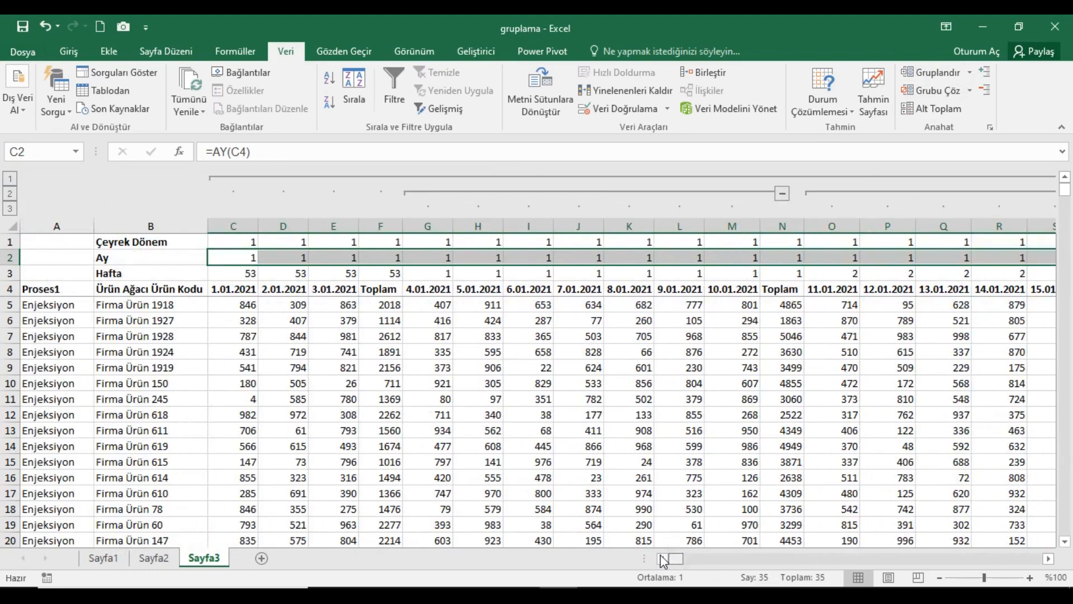
left_click(10, 193)
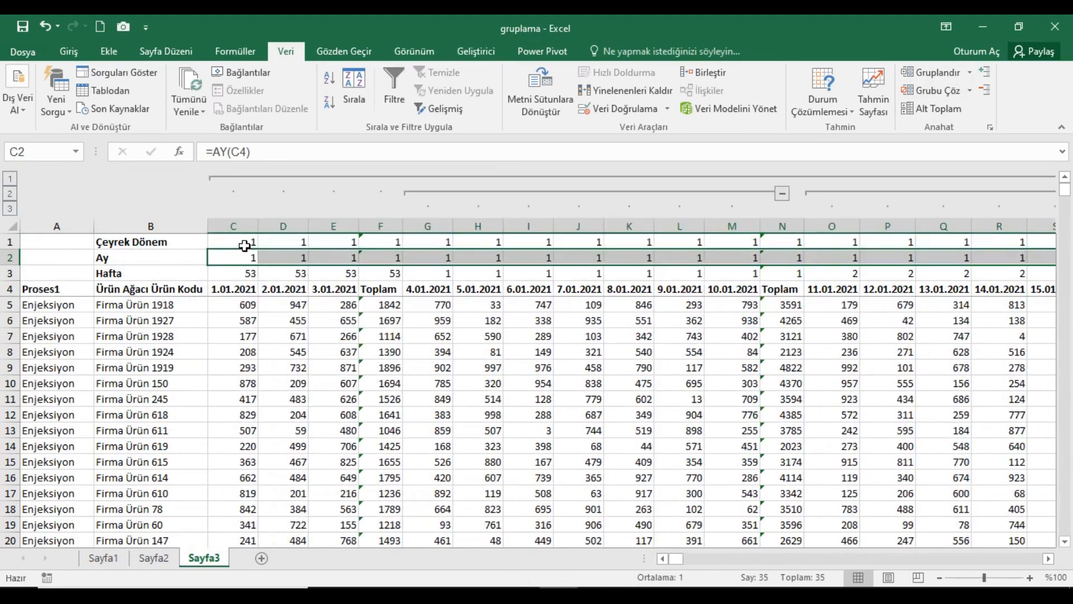
- Group the first-quarter columns C to DD on Sayfa3 by columns, using the quarter cells C1:DD1
left_click_drag(249, 242, 894, 258)
left_click_drag(1071, 250, 587, 250)
left_click(933, 72)
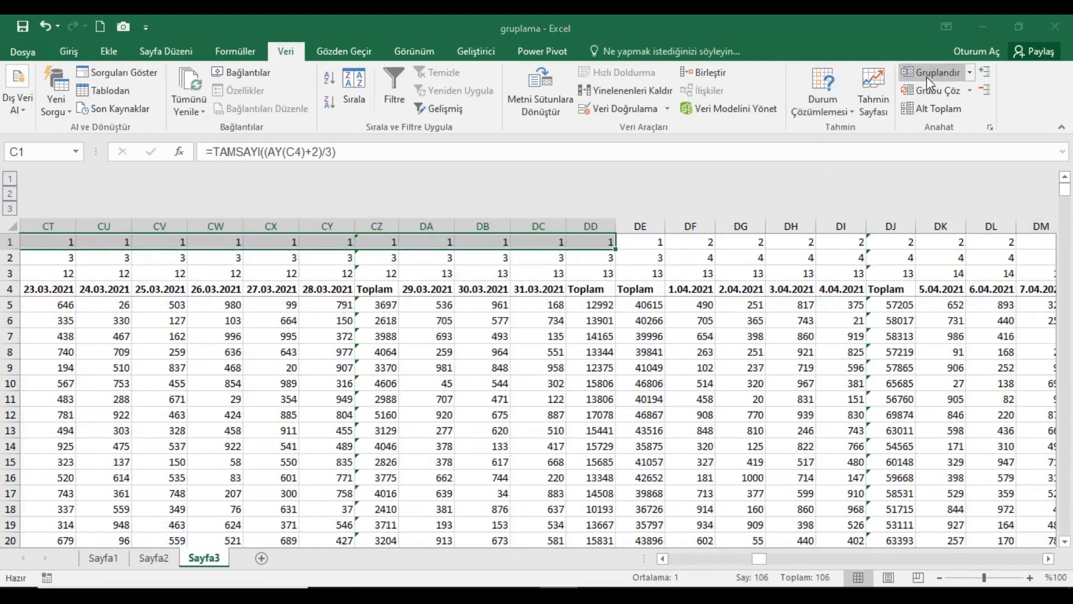
left_click(527, 422)
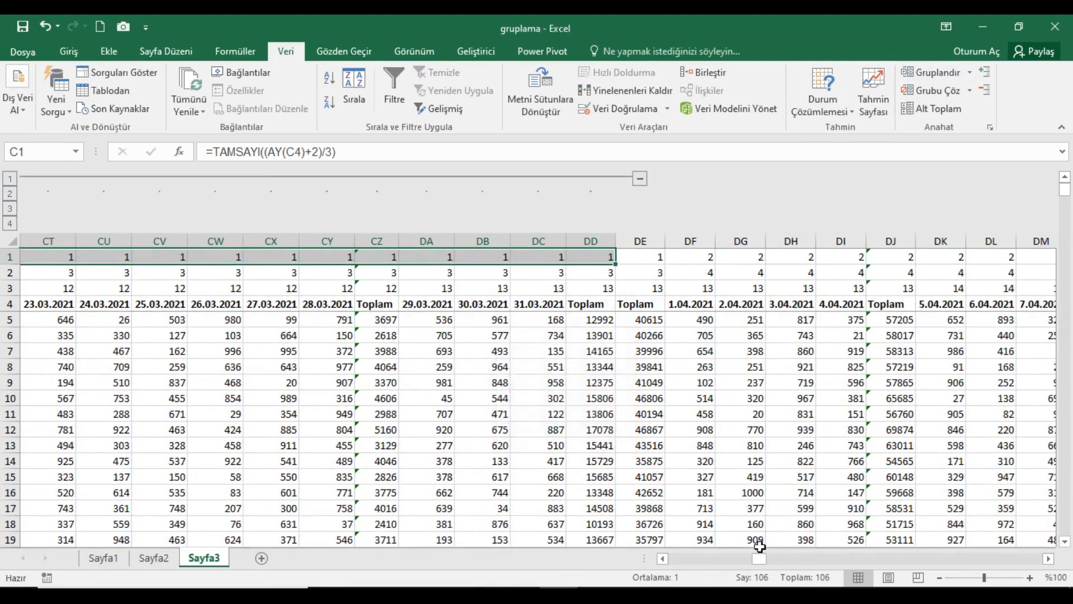
left_click_drag(767, 558, 682, 558)
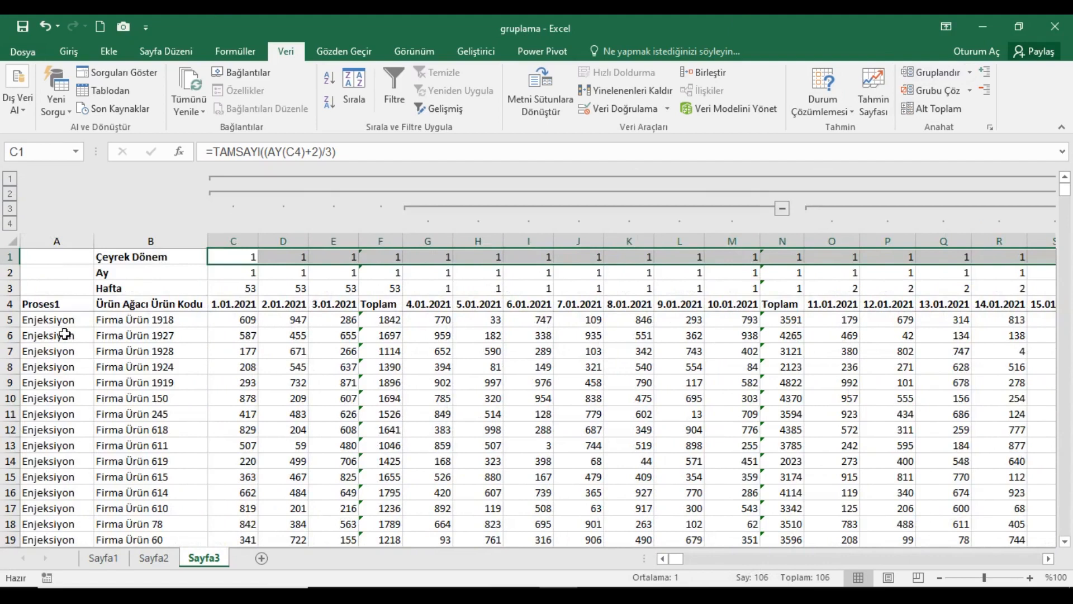
- Group the Enjeksiyon rows 5 to 375 by rows and collapse the row outline to level 1
left_click_drag(61, 324, 84, 209)
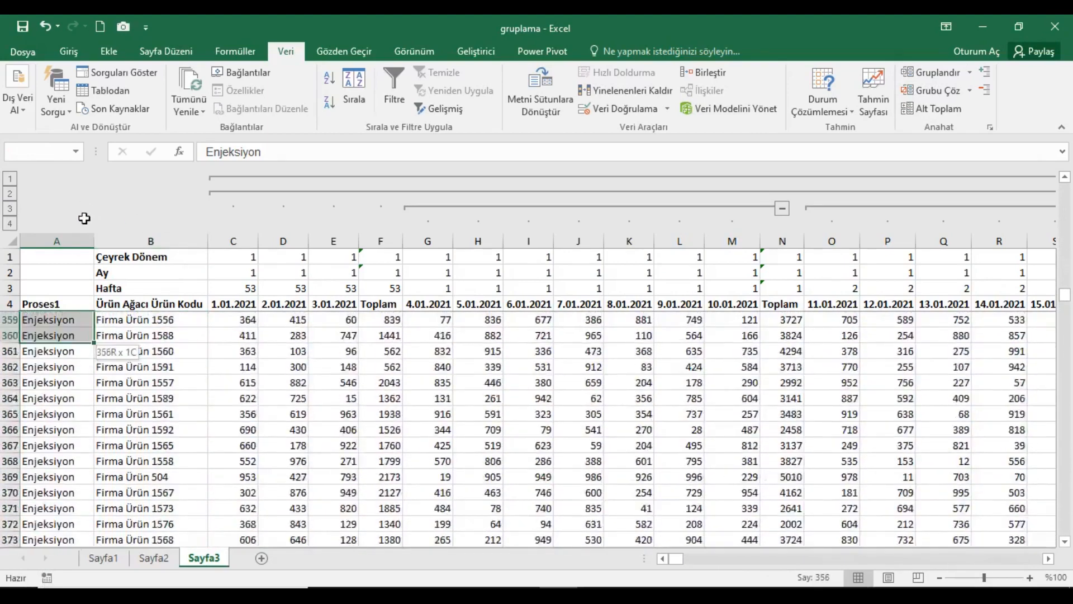
left_click_drag(69, 518, 71, 487)
left_click_drag(66, 570, 67, 340)
scroll(85, 342, "up", 1)
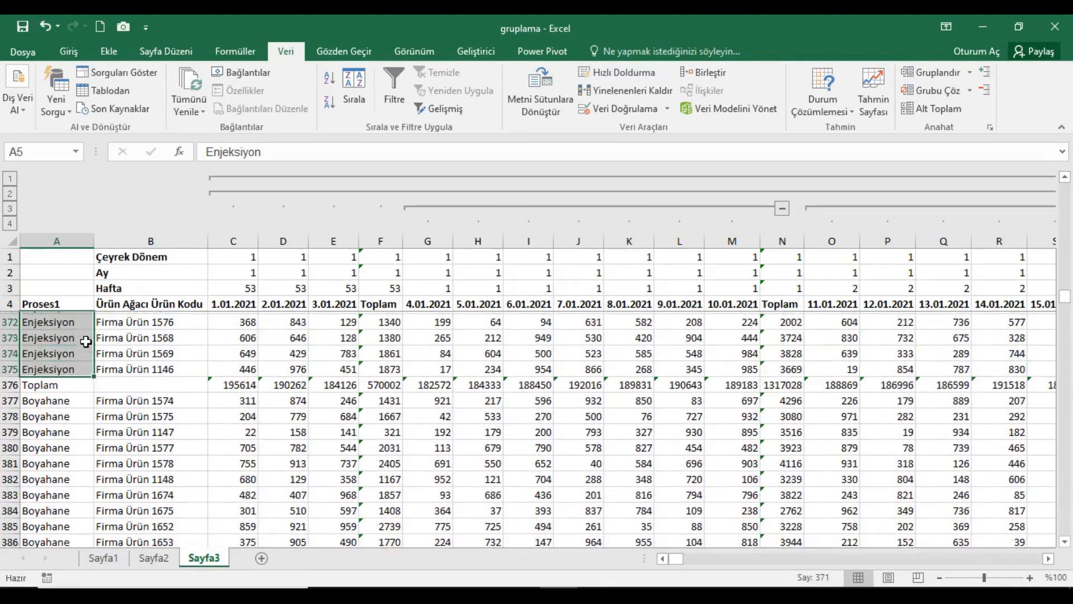
scroll(85, 342, "up", 1)
left_click(960, 75)
left_click(527, 419)
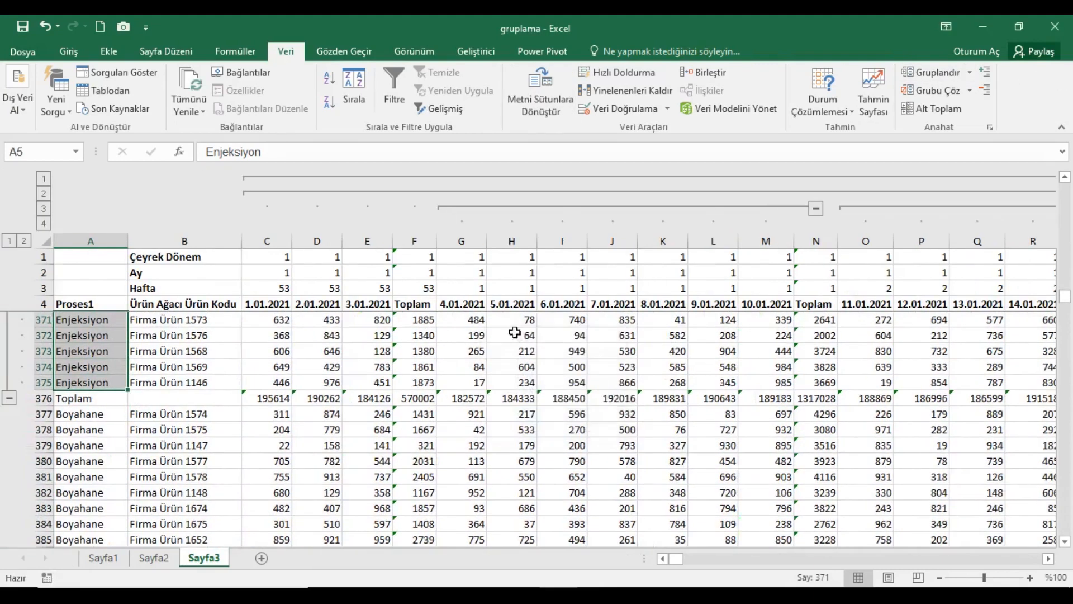
scroll(52, 362, "up", 2)
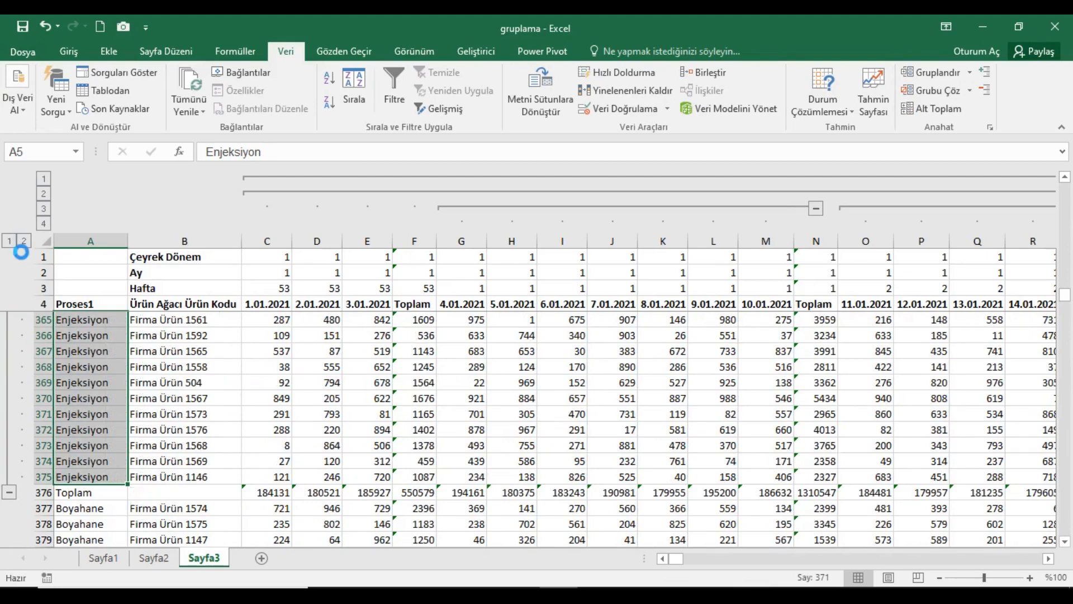
left_click(10, 241)
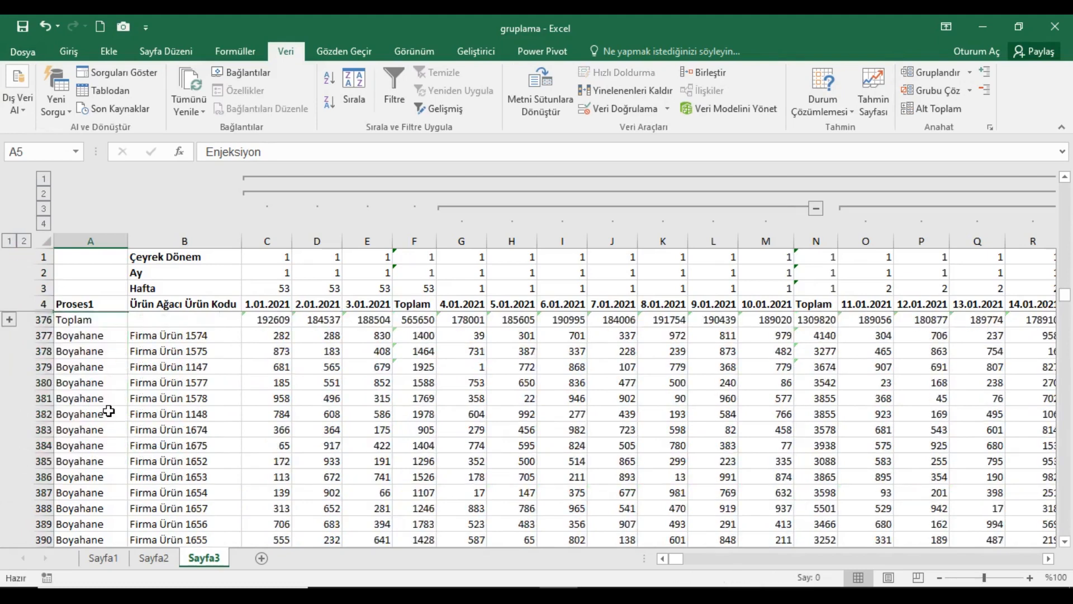
- Group the Montaj rows 817 to 1178 by rows and collapse the row outline to level 1
scroll(108, 412, "down", 9)
left_click_drag(1069, 317, 1035, 450)
scroll(103, 346, "up", 20)
scroll(110, 357, "up", 11)
scroll(97, 413, "down", 1)
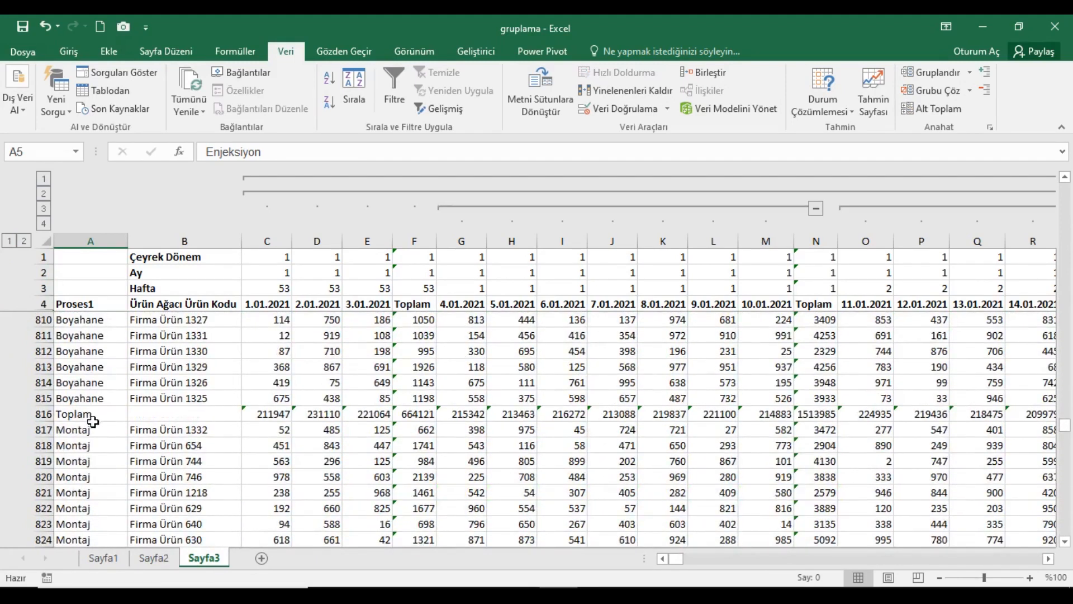
left_click_drag(91, 434, 96, 498)
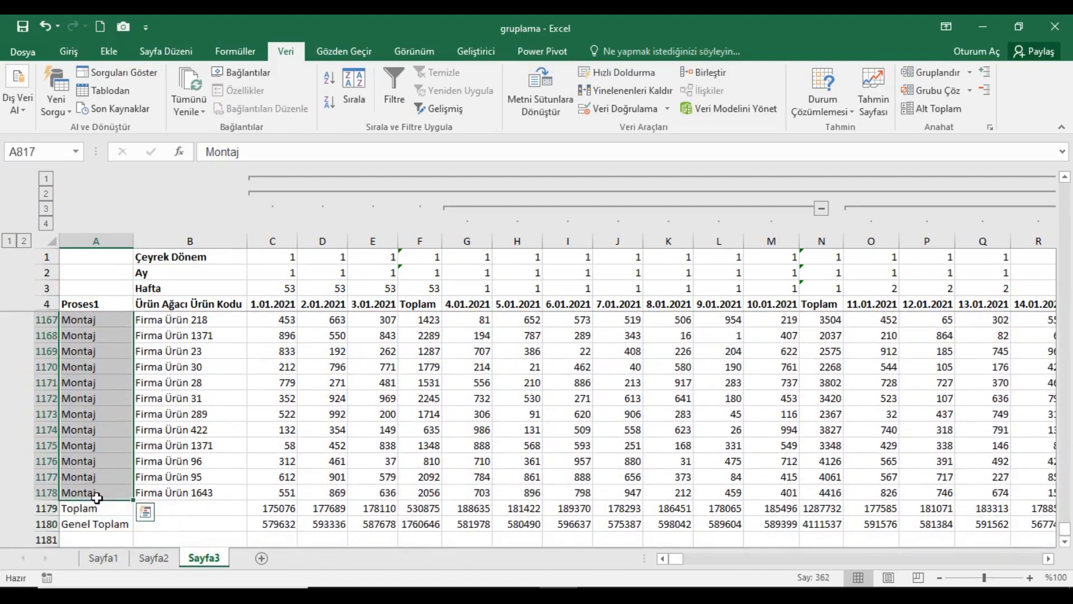
left_click(925, 72)
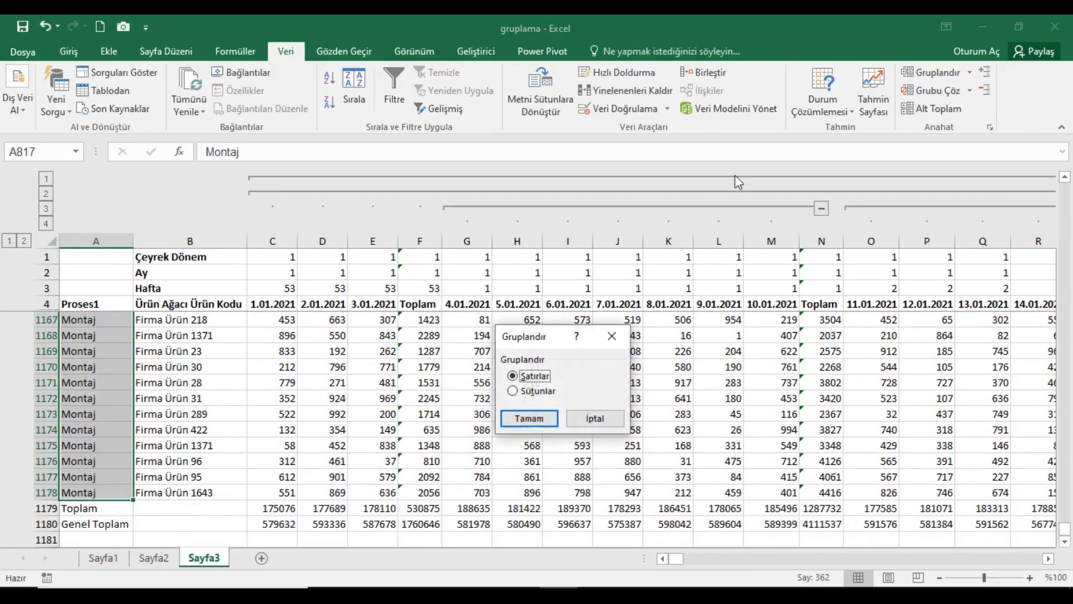
left_click(531, 417)
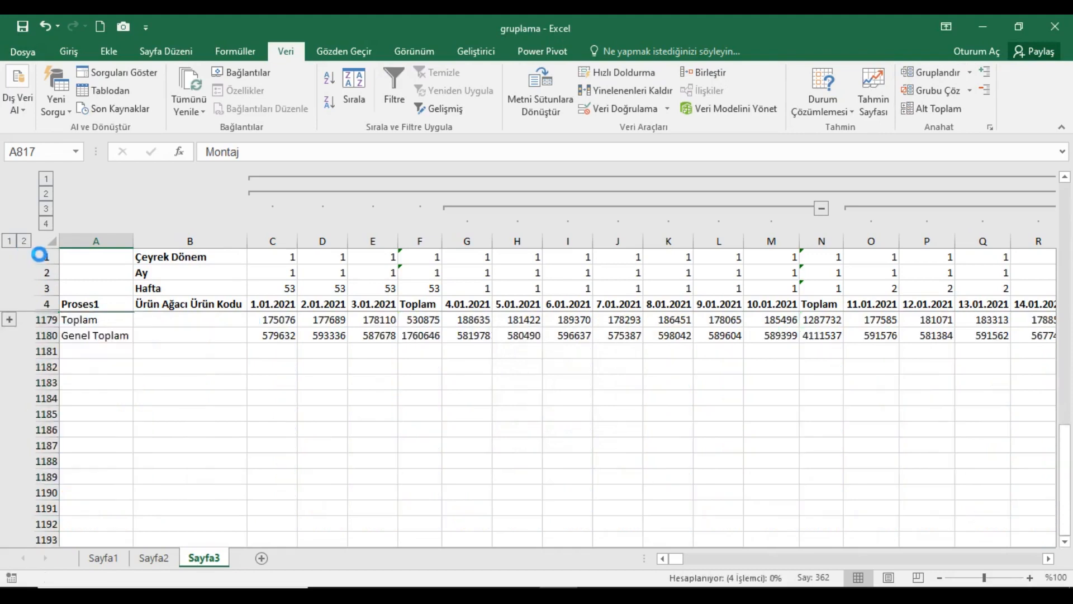
- Return to the upper rows and show the column outline at levels 1, 2 and 3 in turn to compare the quarter, month and week views
left_click_drag(1062, 487, 1071, 158)
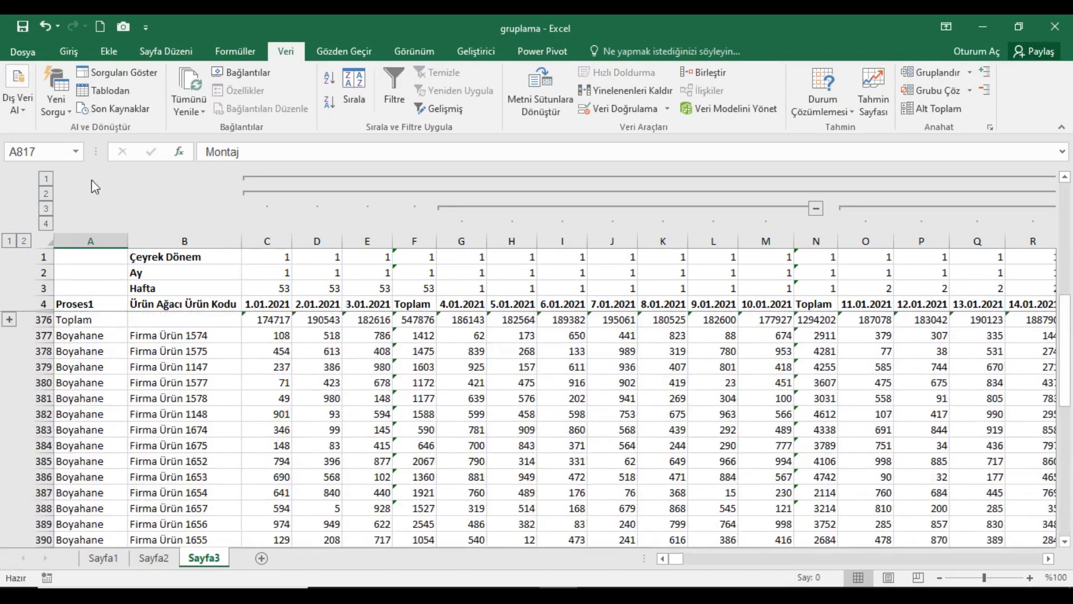
left_click(46, 181)
left_click(45, 193)
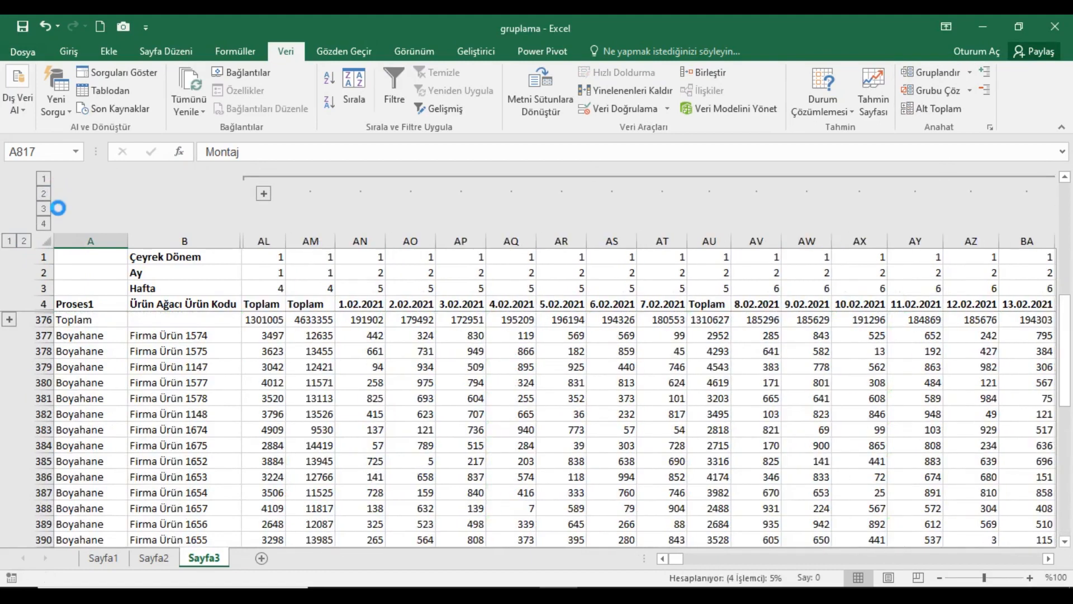
left_click(49, 209)
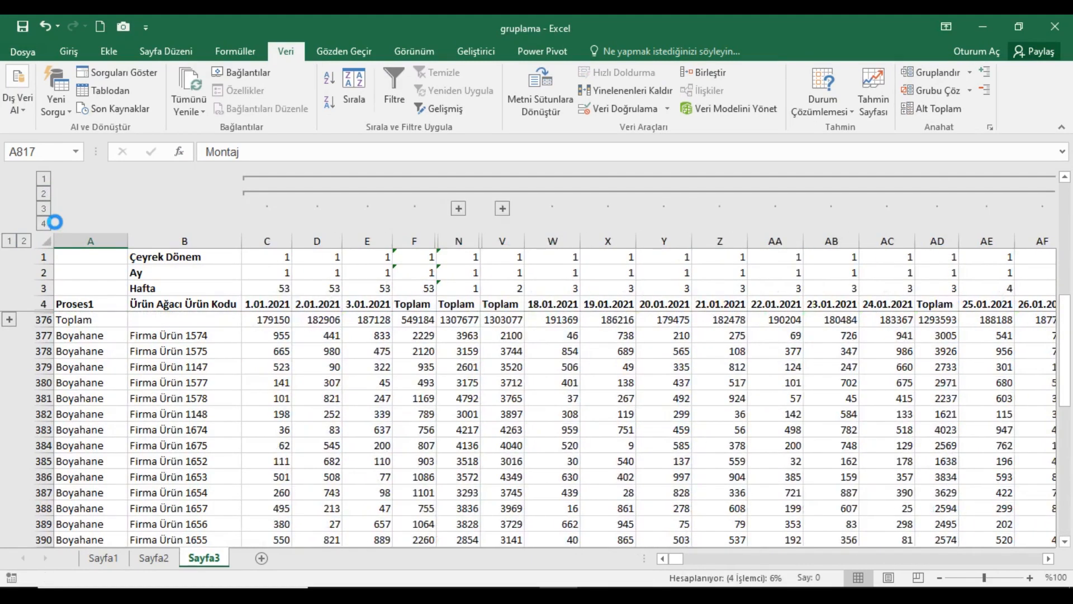